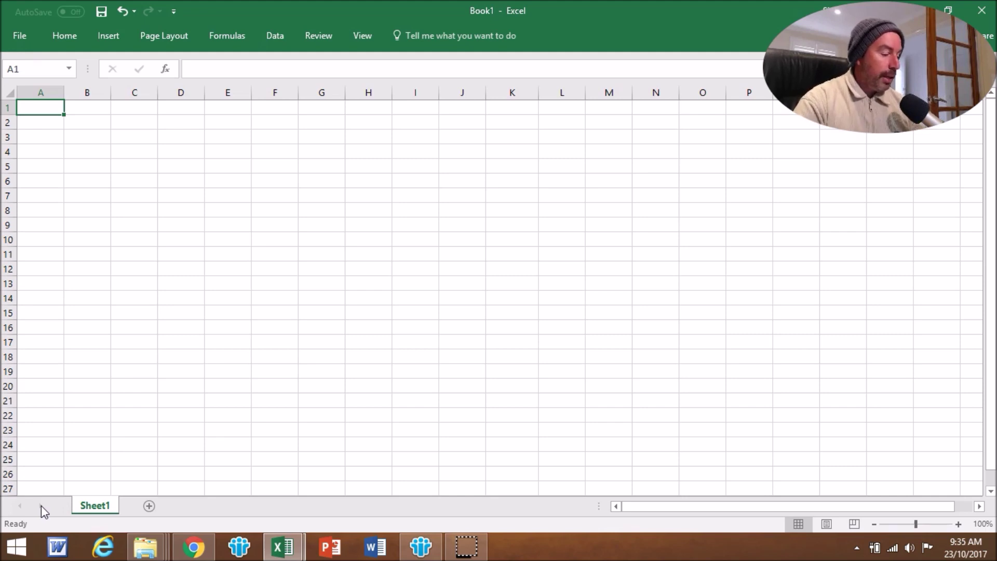
Enter the headers Date Buy, Code and Buy Price in A1:C1
type("Date B")
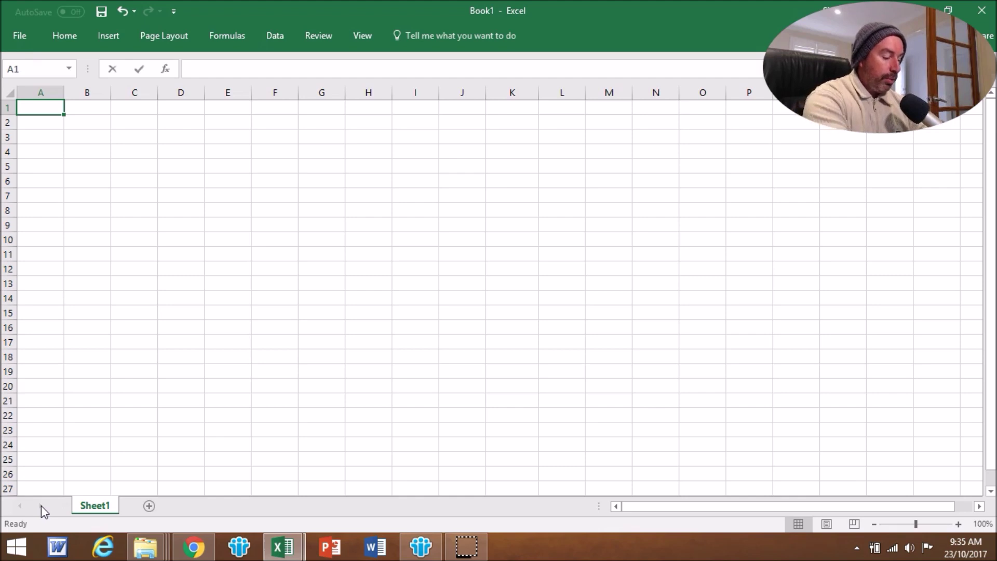
type("uy")
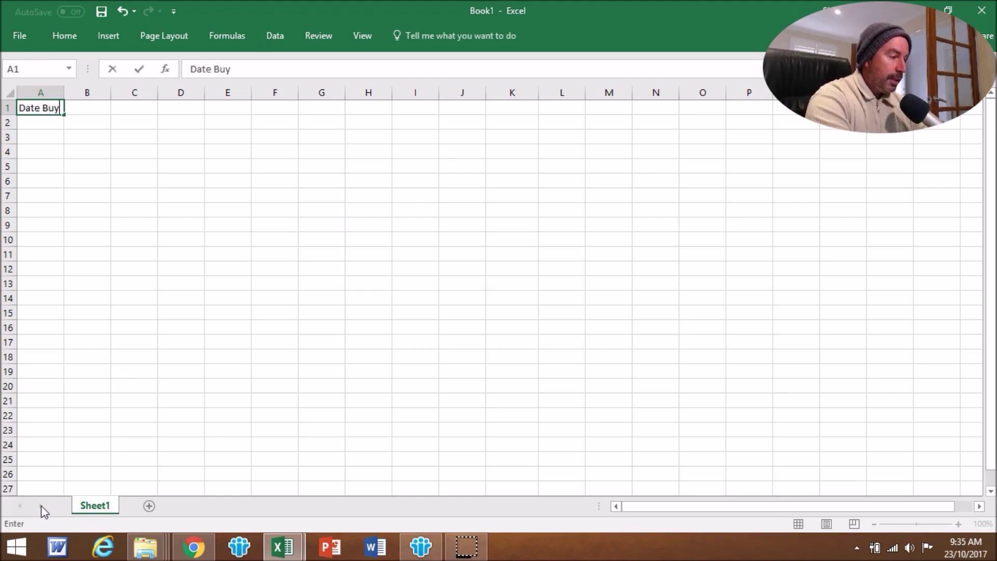
key("Tab")
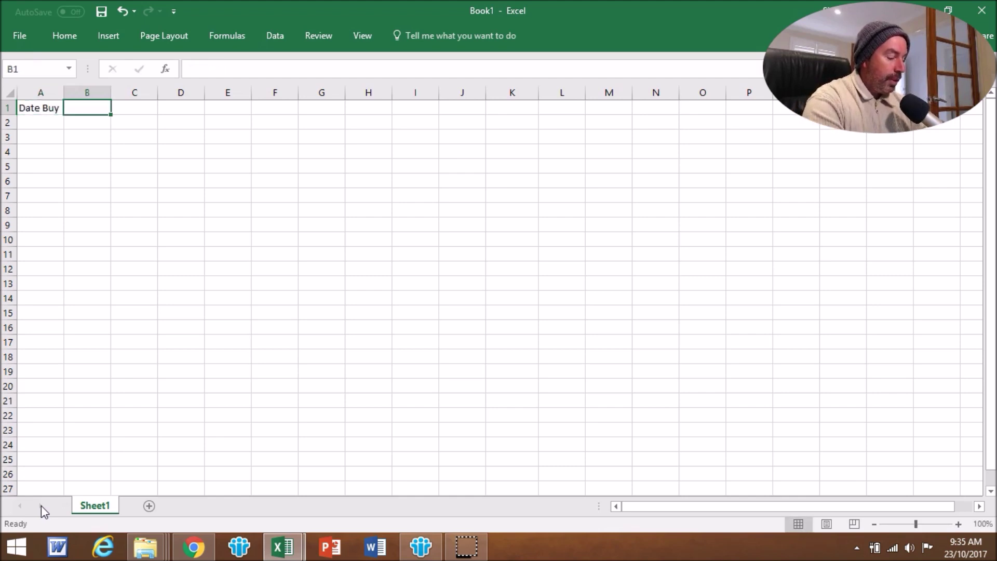
type("Code")
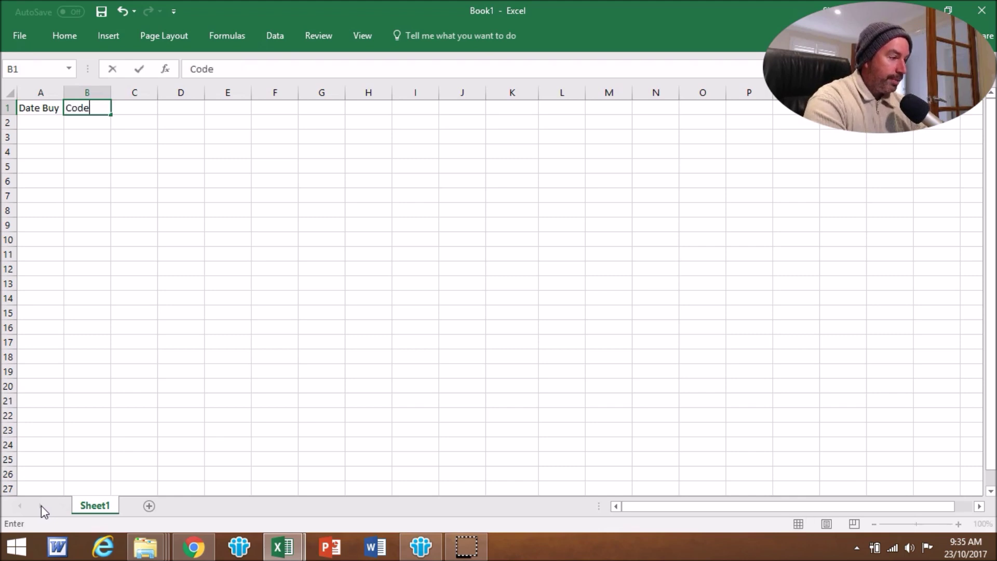
key("Tab")
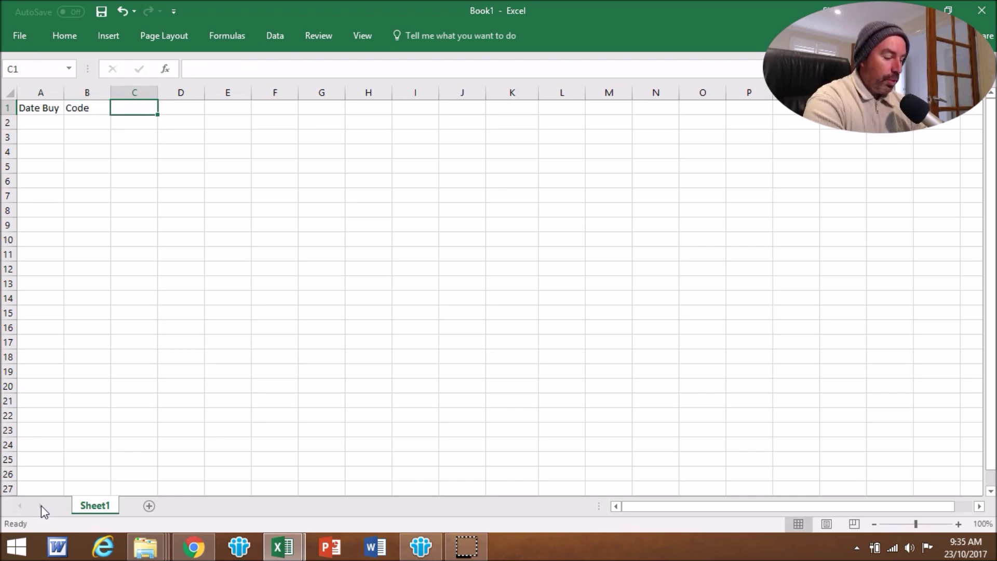
type("Buy Price")
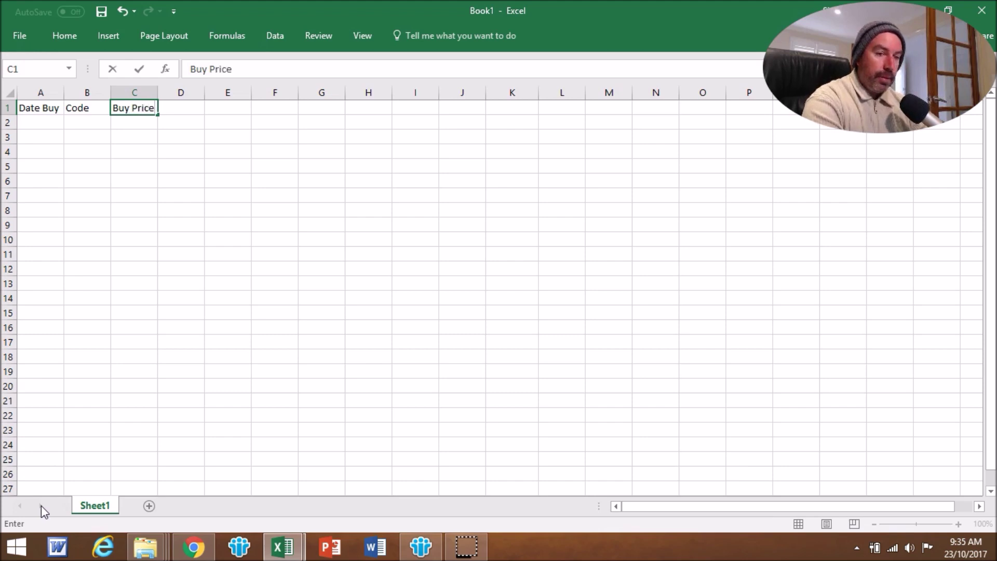
key("Tab")
Add the headers Quantity, Buy Fee and Total Buy in D1:F1, fixing the Quantity typo
type("Q")
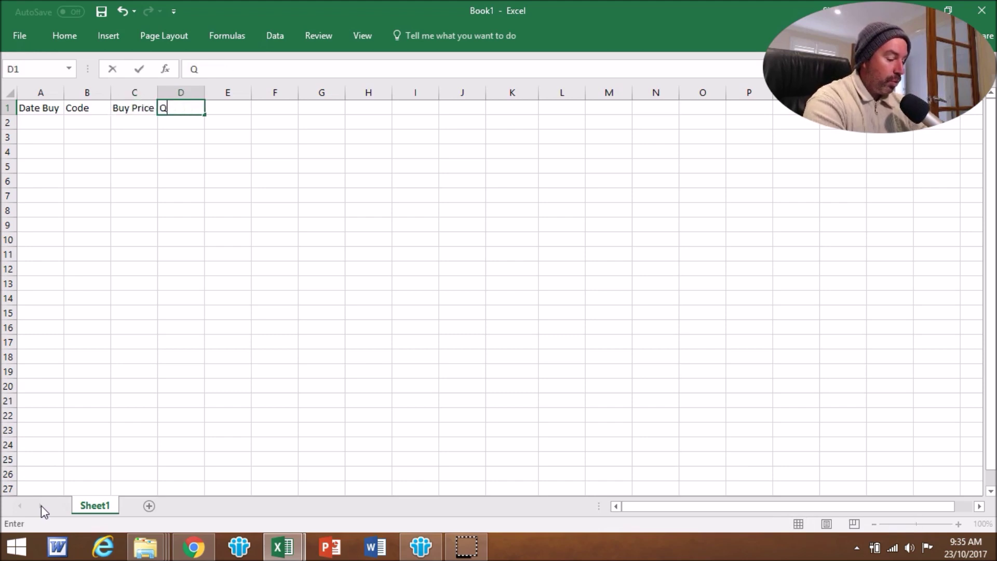
type("uanit")
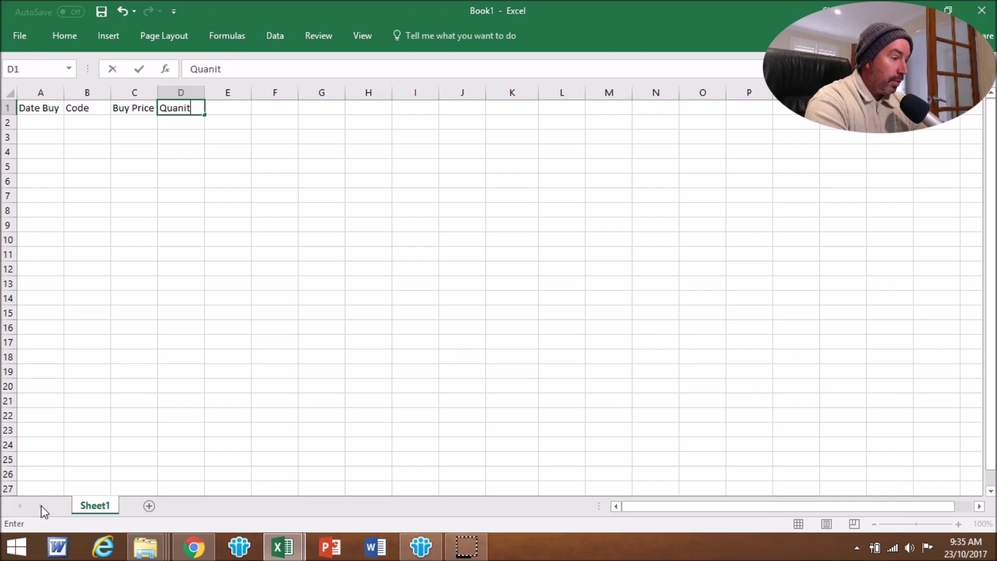
key("BackSpace")
key("BackSpace")
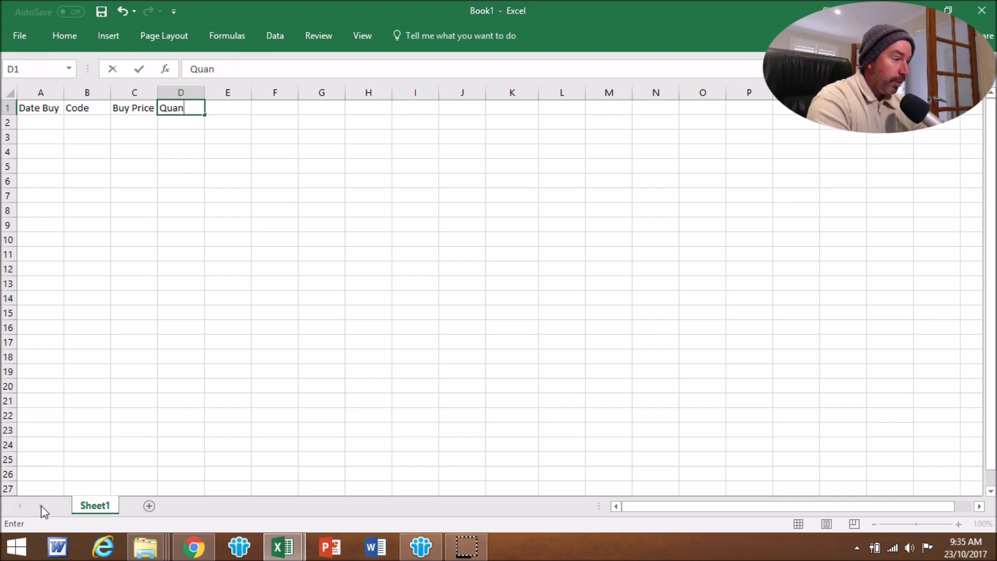
type("tity")
key("Tab")
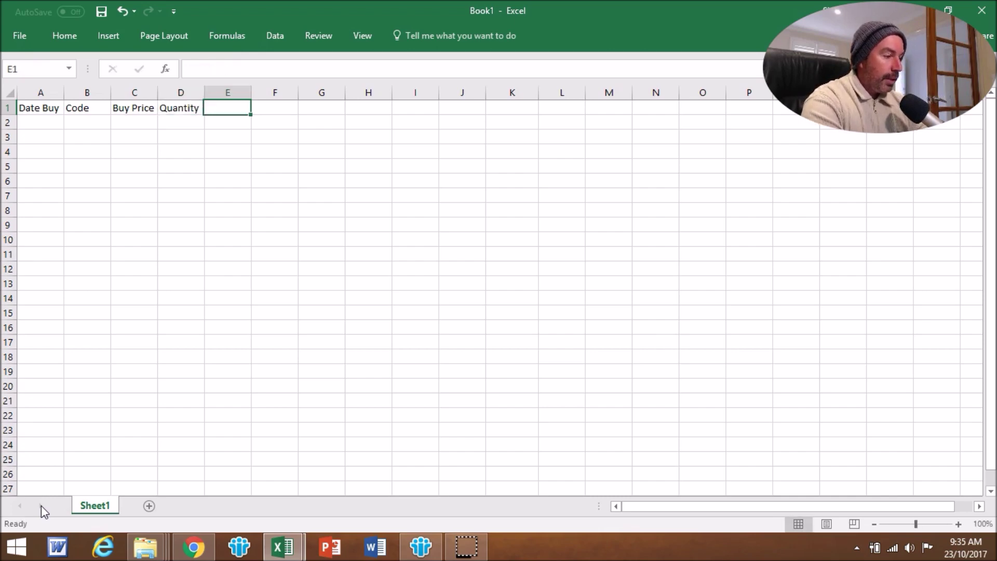
type("Buy Fee")
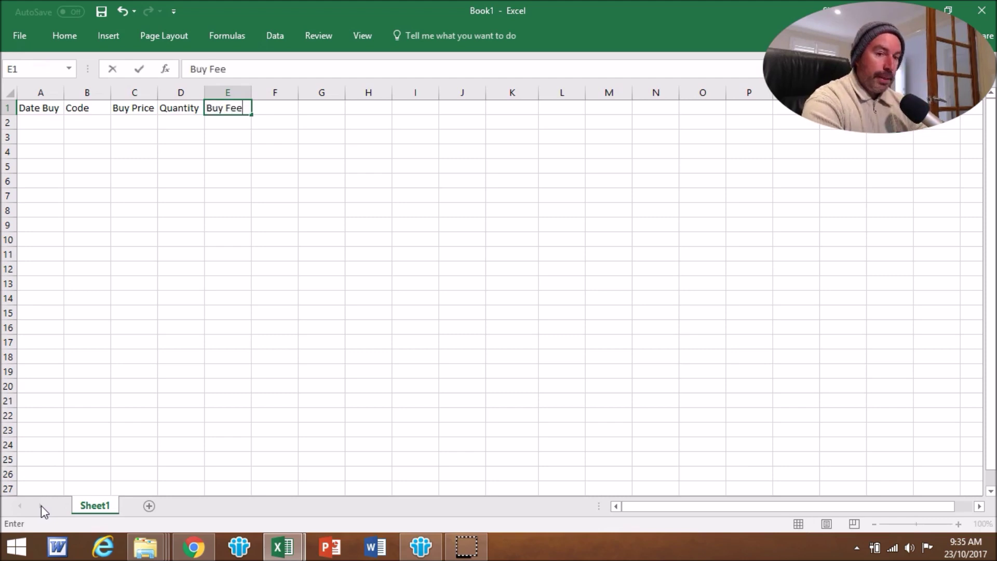
key("Tab")
type("Tot")
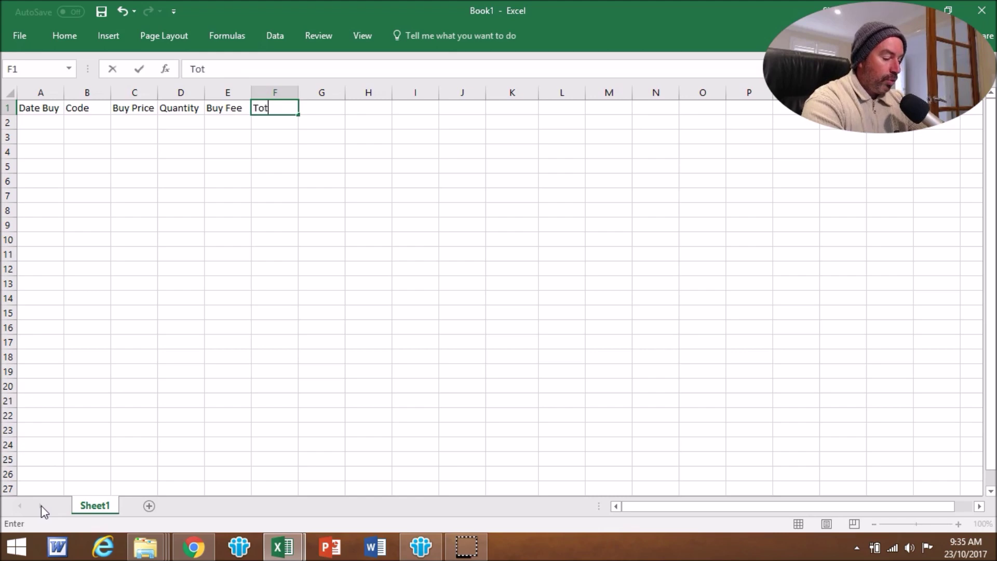
type("al Buy")
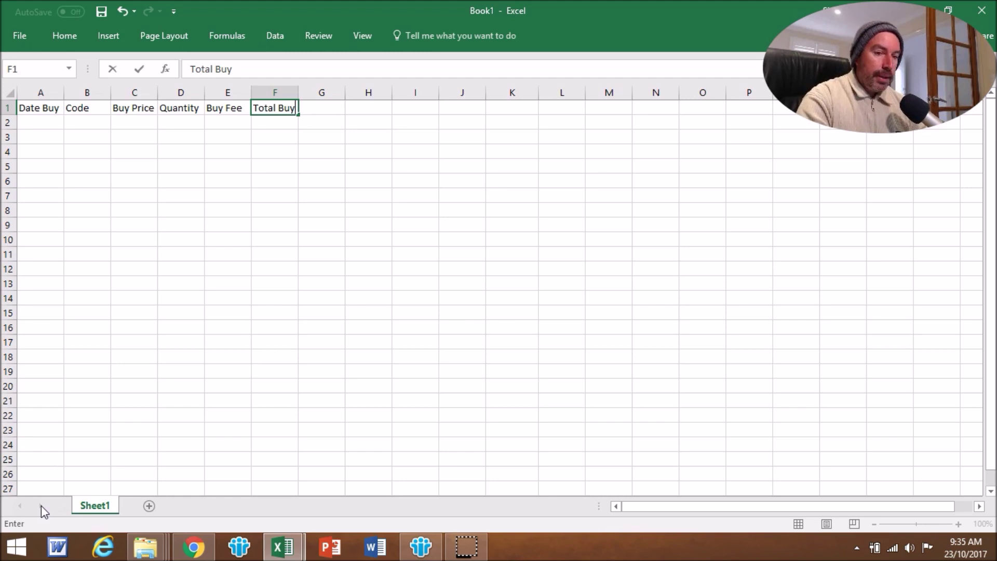
key("Tab")
key("Tab")
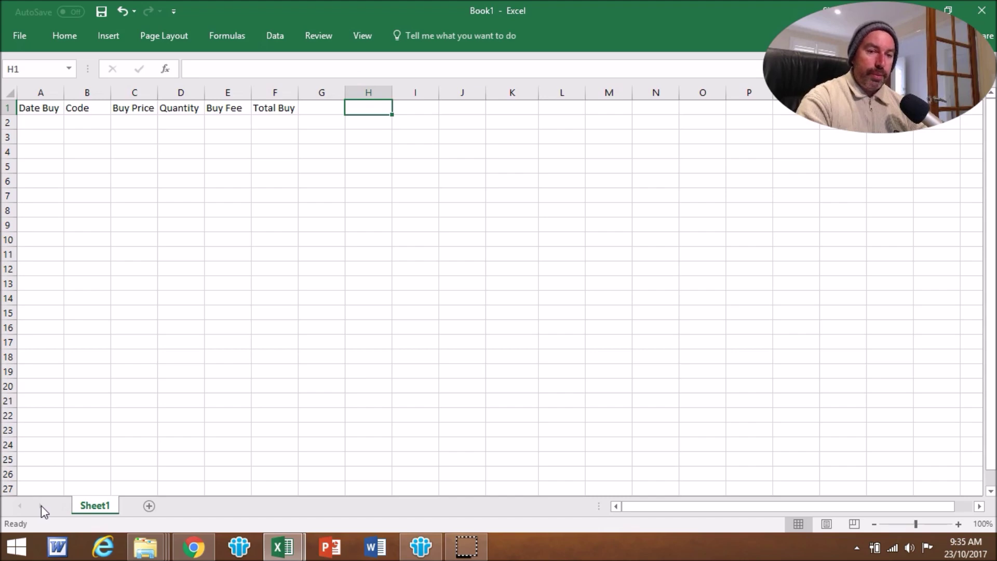
Type Date Sell, Sell Price, Sell Fee, Total Sell and Profit/Loss into H1:L1
type("Date Sell")
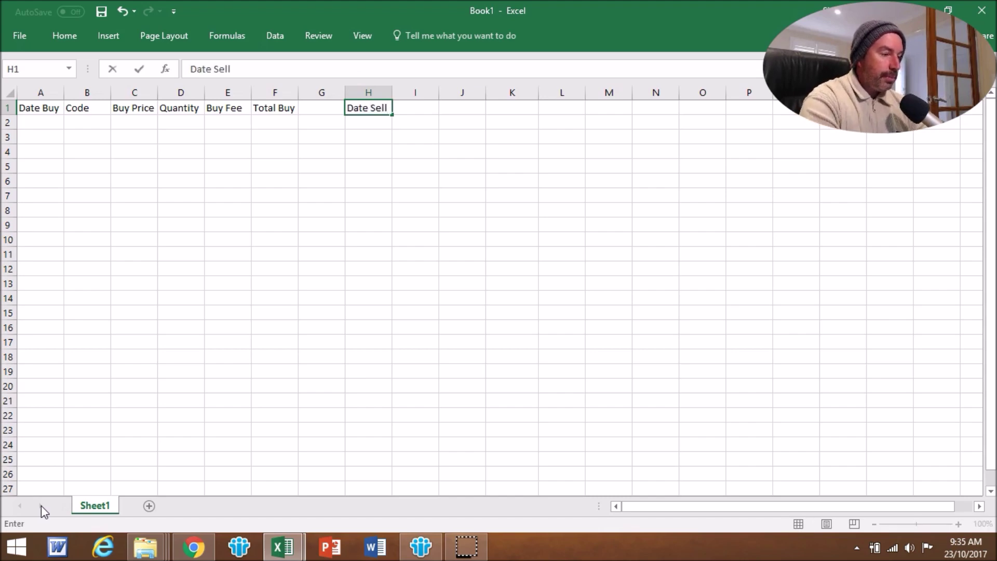
key("Tab")
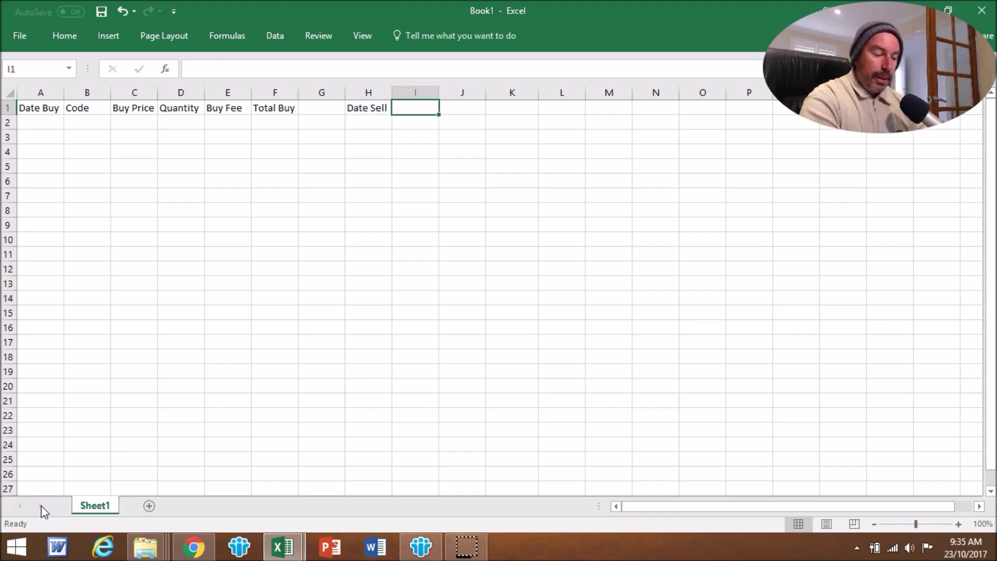
type("Sell Pri")
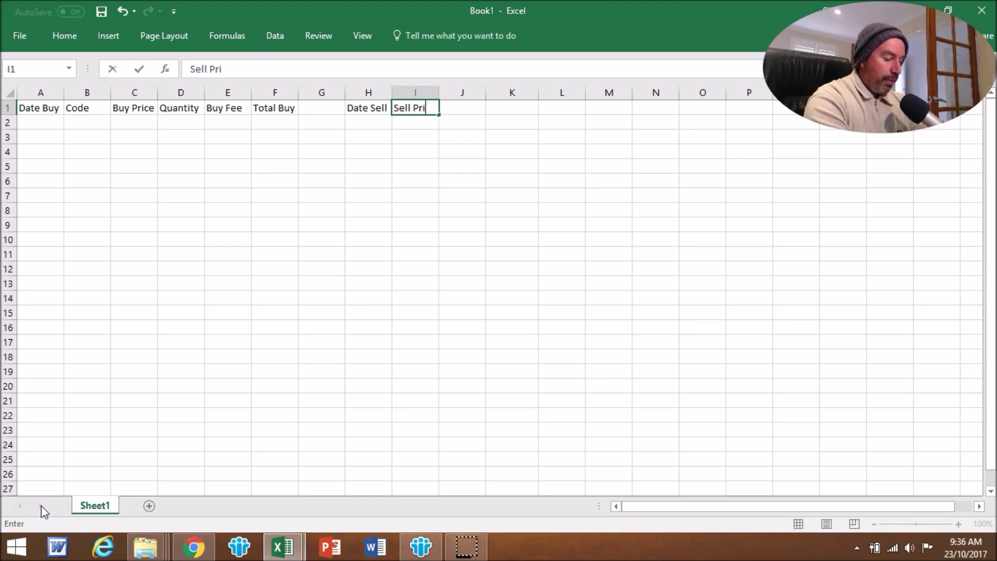
type("ce")
key("Tab")
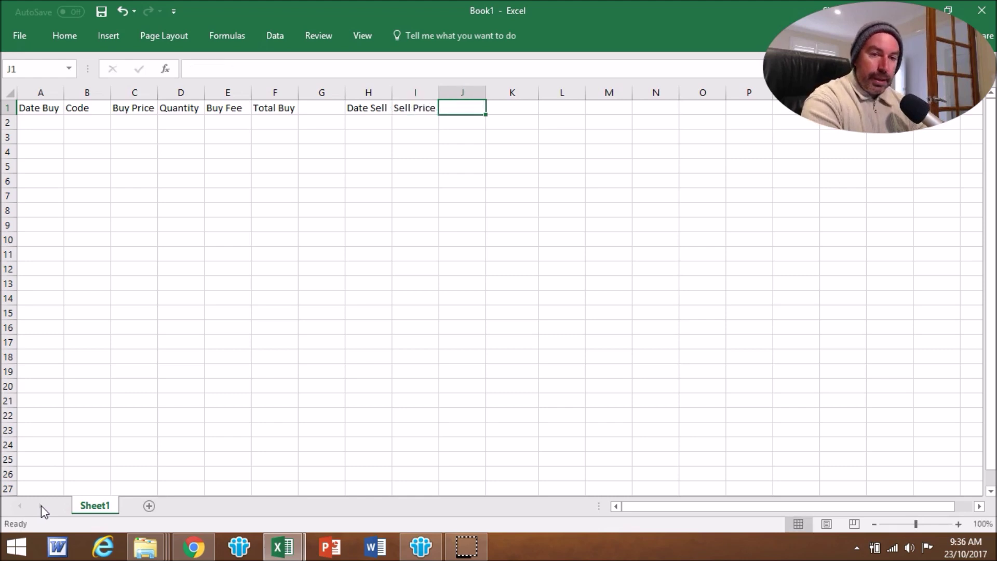
type("Sell Fee")
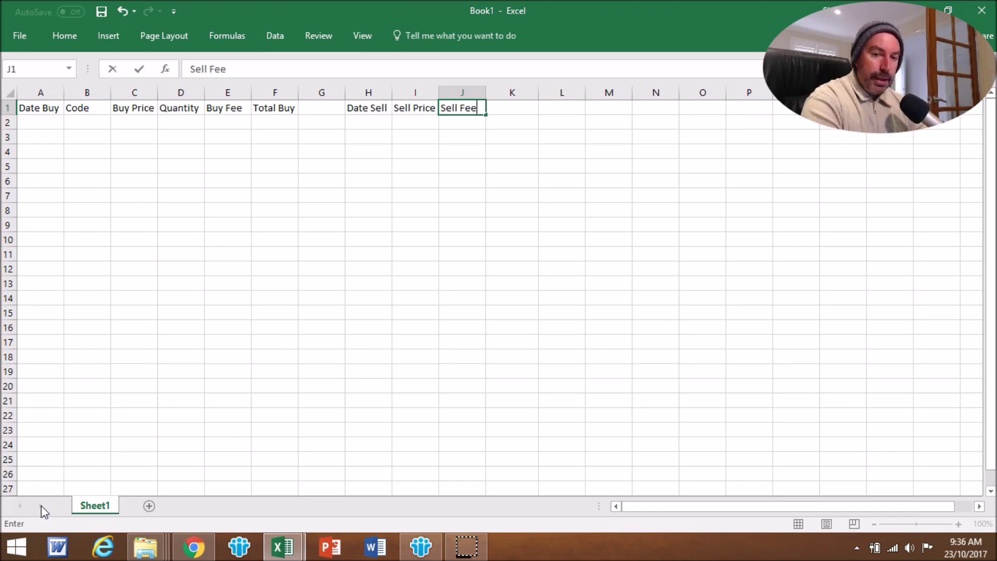
key("Tab")
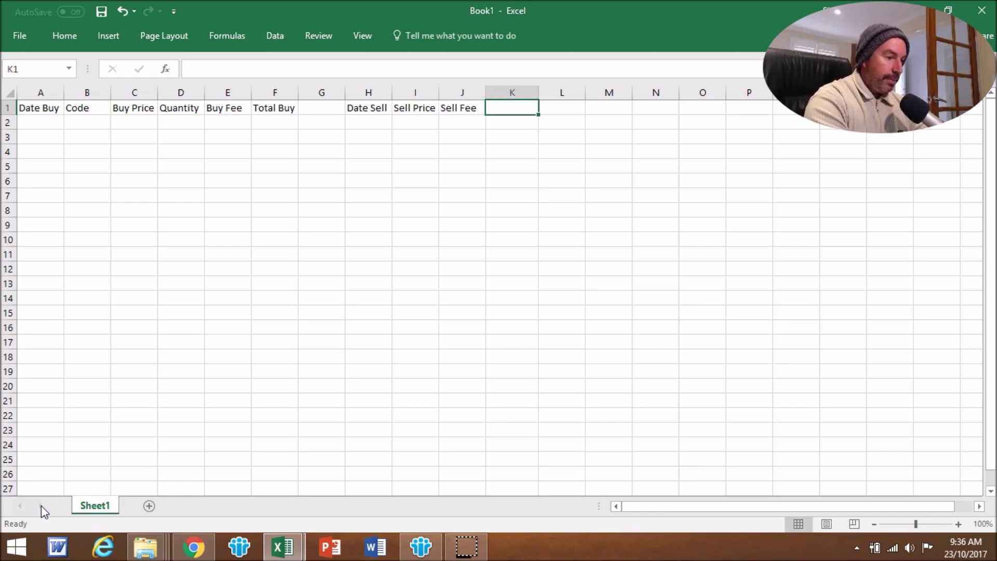
type("T")
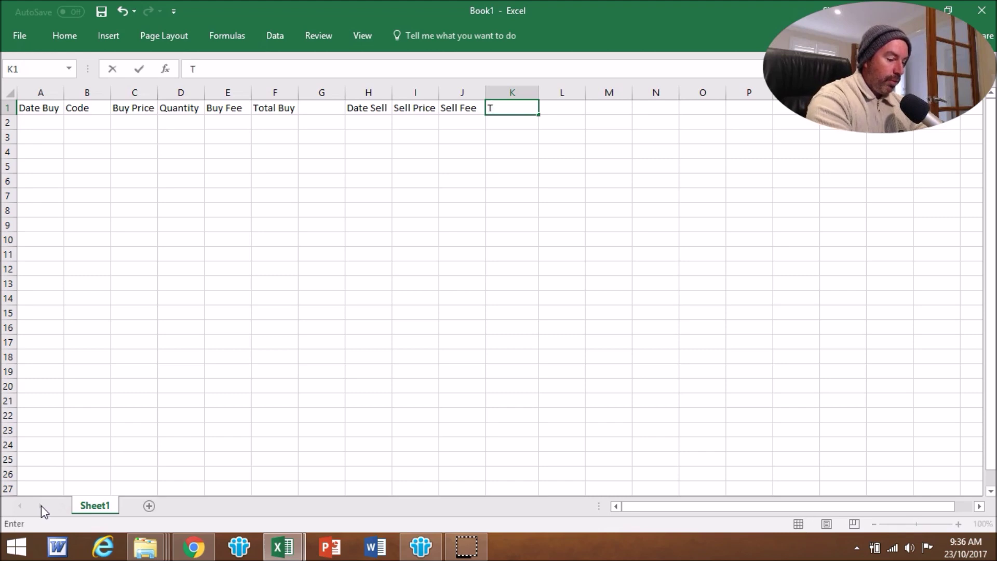
type("otal Se")
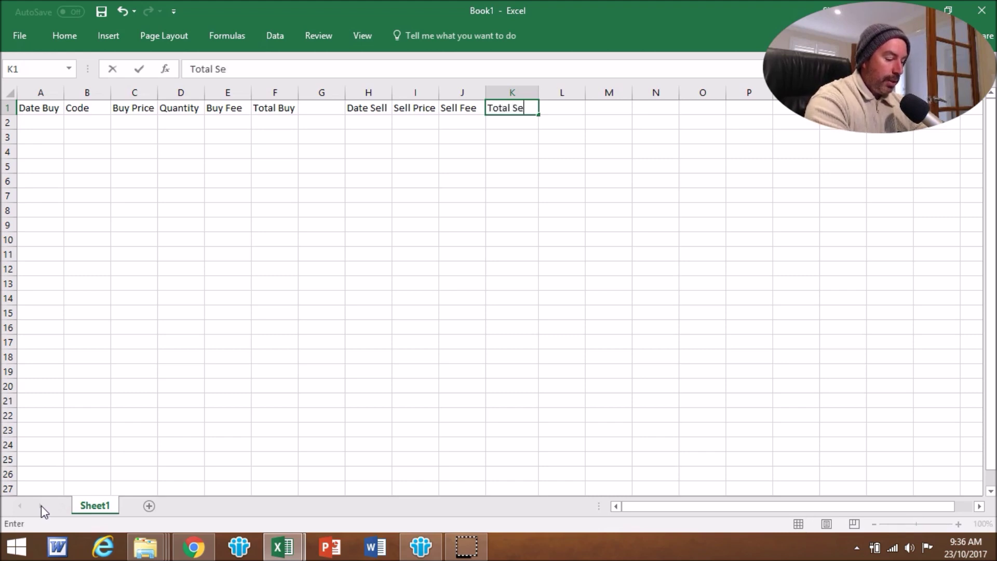
type("ll")
key("Tab")
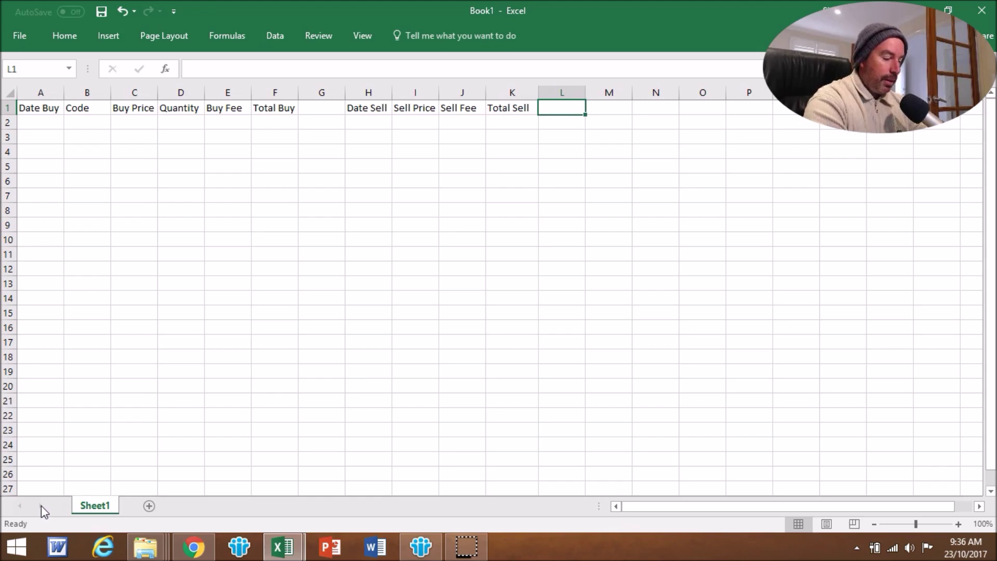
type("Profit")
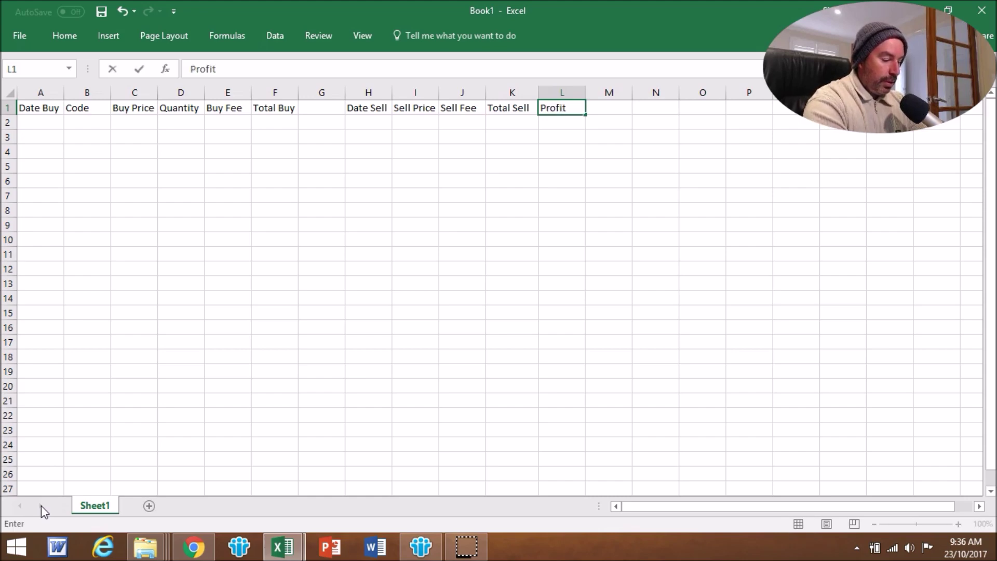
type("/Loss")
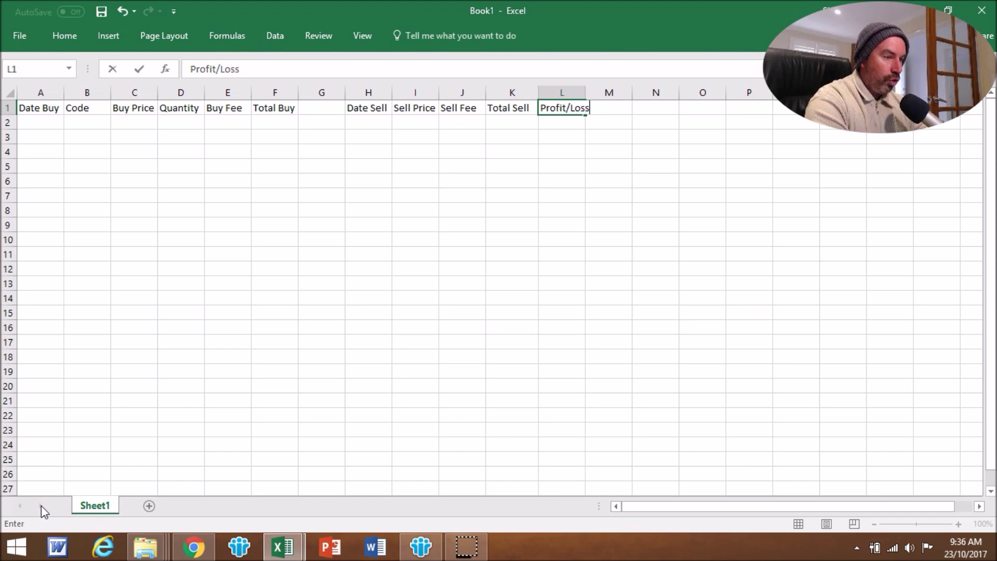
left_click(586, 92)
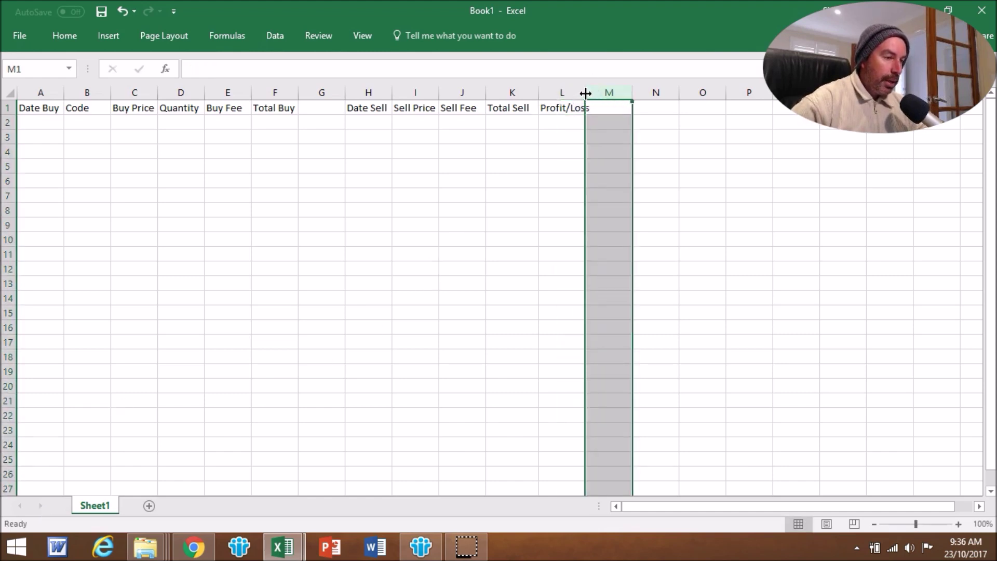
left_click_drag(586, 93, 592, 93)
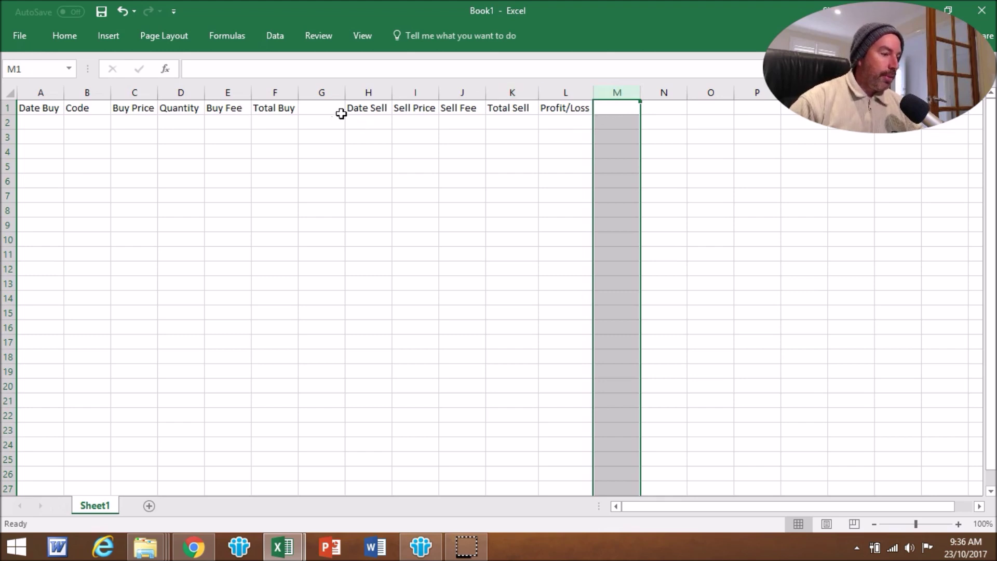
left_click(257, 122)
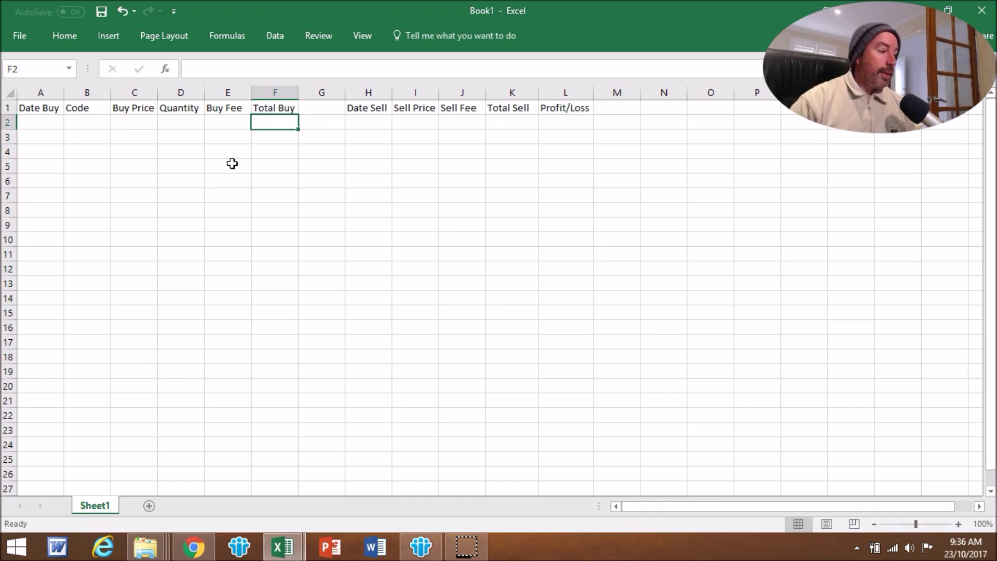
left_click(47, 123)
left_click(87, 122)
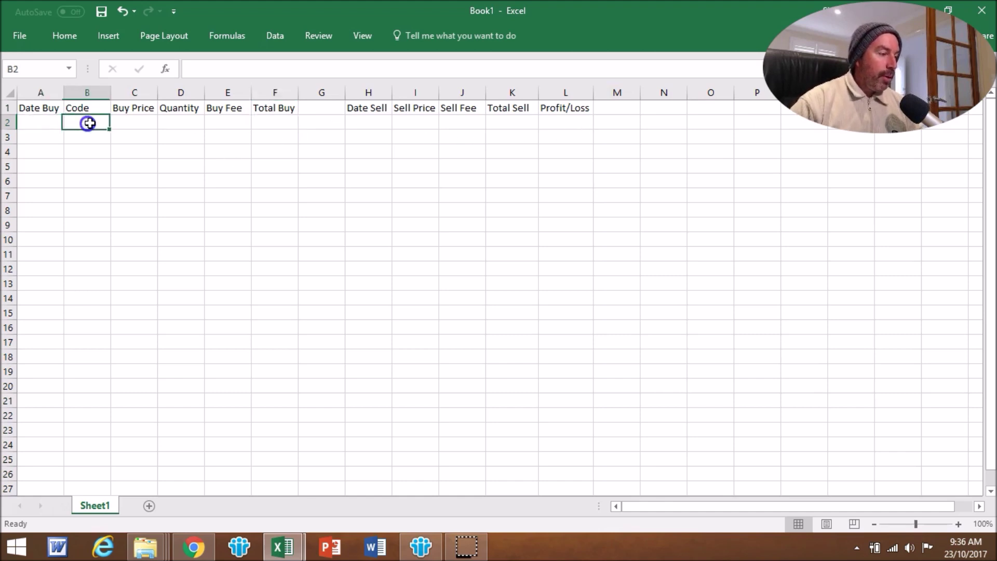
left_click(144, 128)
left_click(187, 124)
left_click(216, 124)
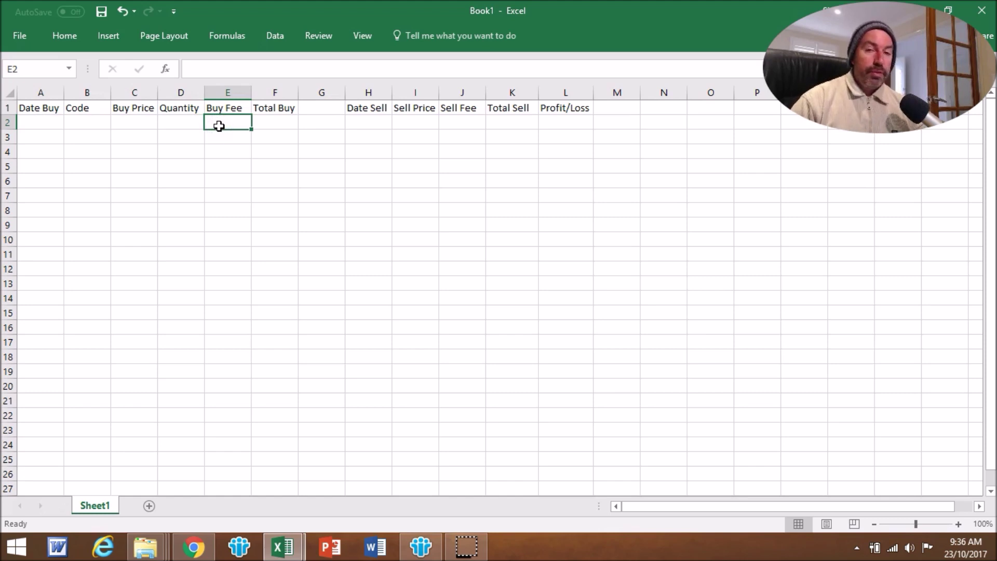
left_click(273, 122)
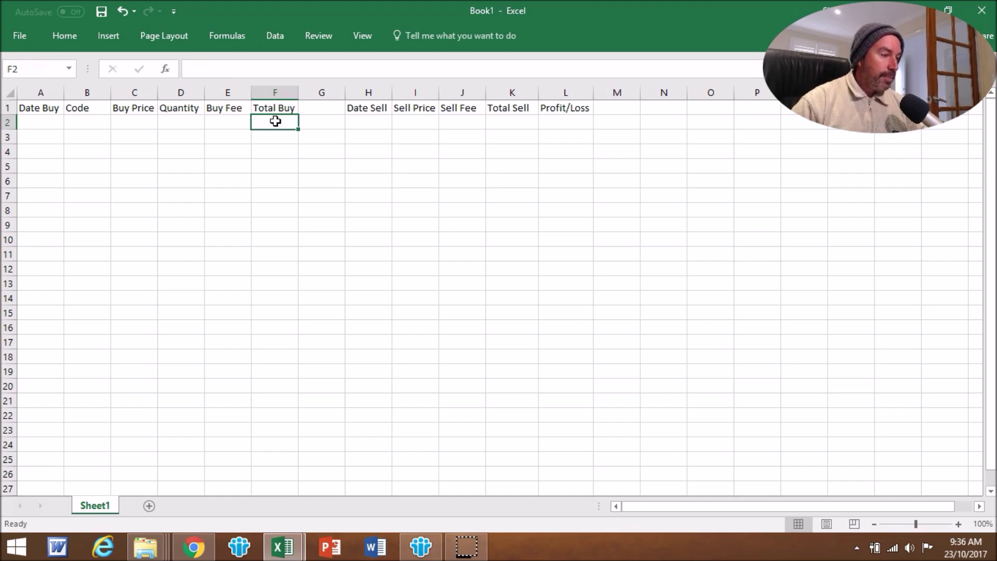
Enter =C2*D2+E2 in F2 to compute Total Buy
left_click(202, 70)
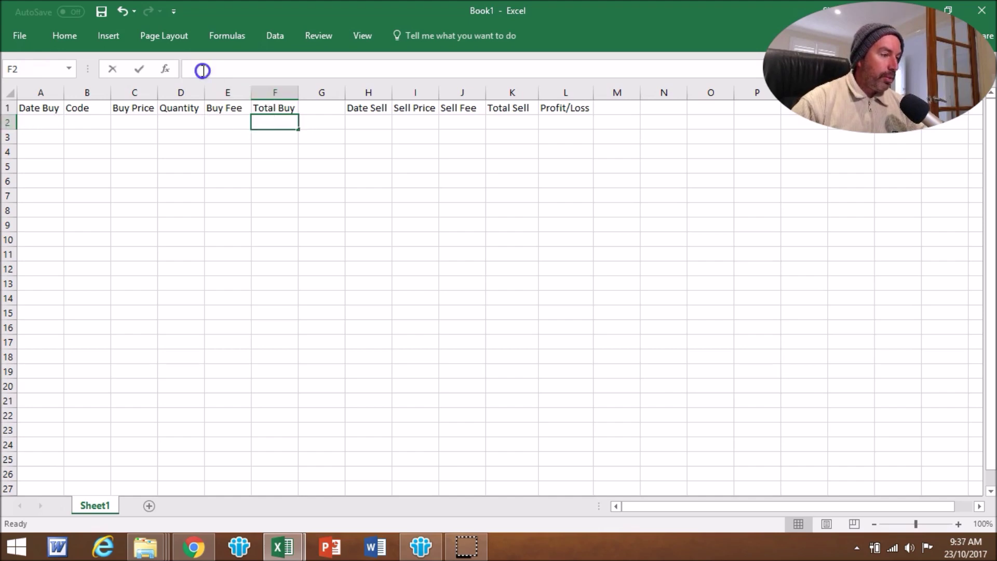
type("=")
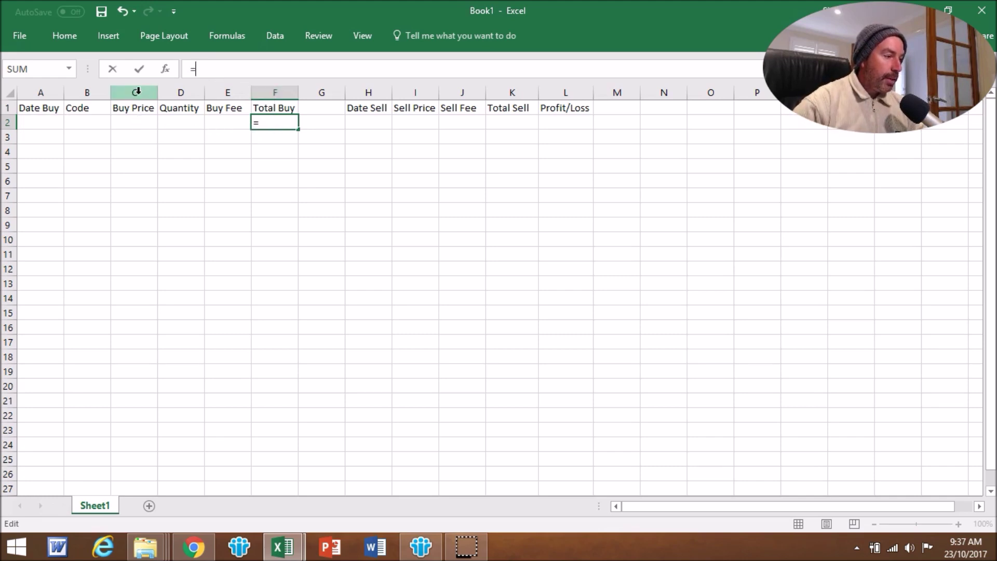
left_click(137, 122)
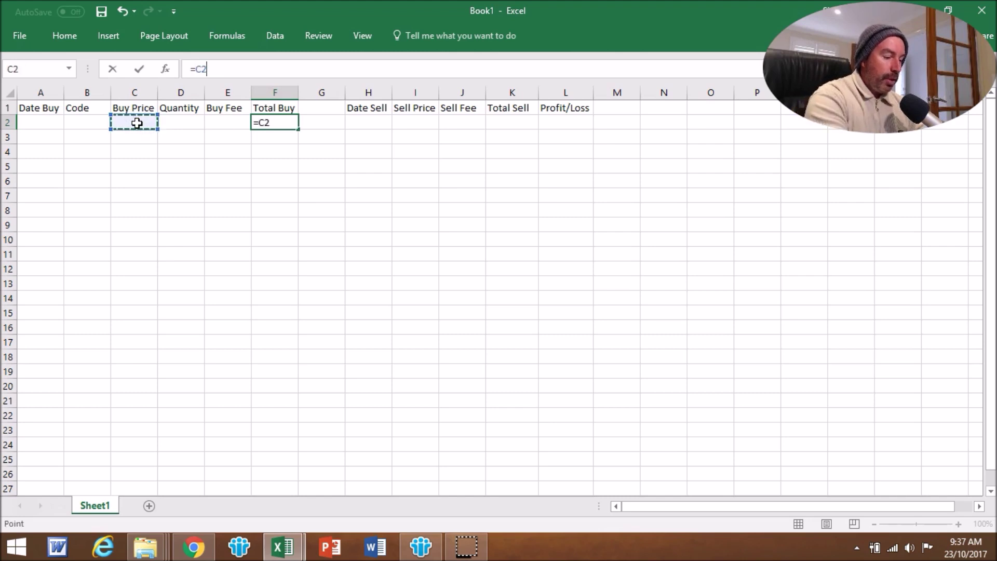
type("+")
key("BackSpace")
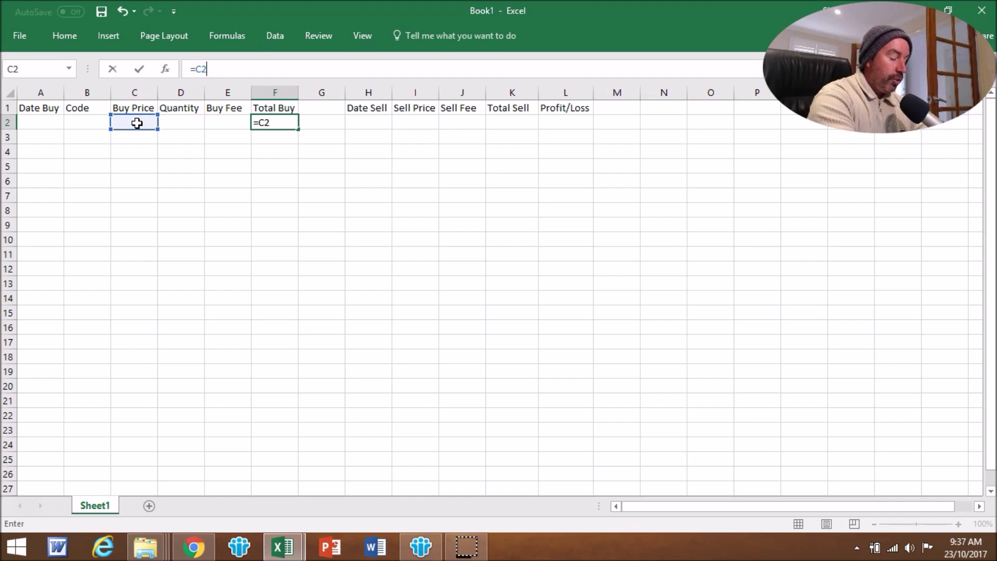
type("*")
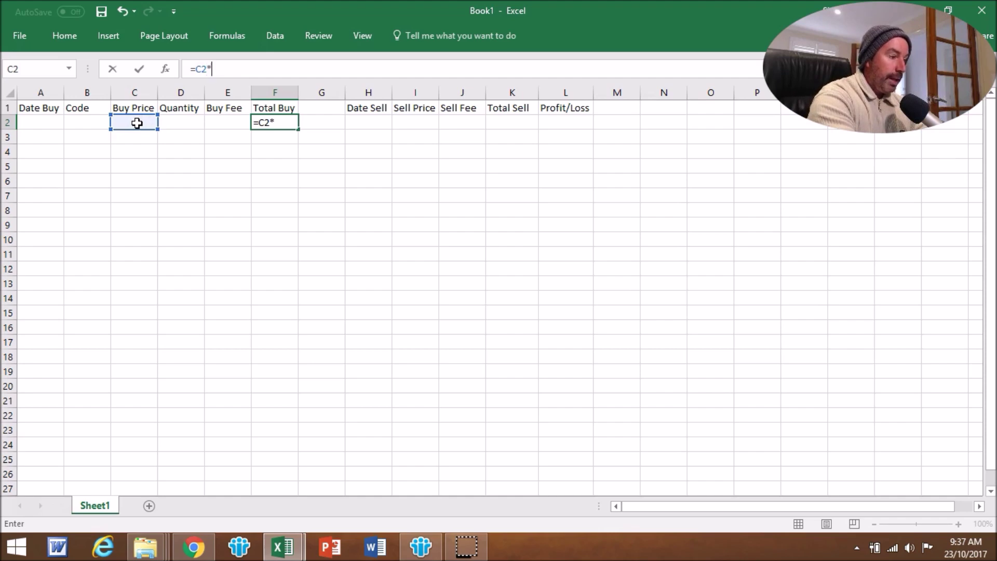
left_click(180, 121)
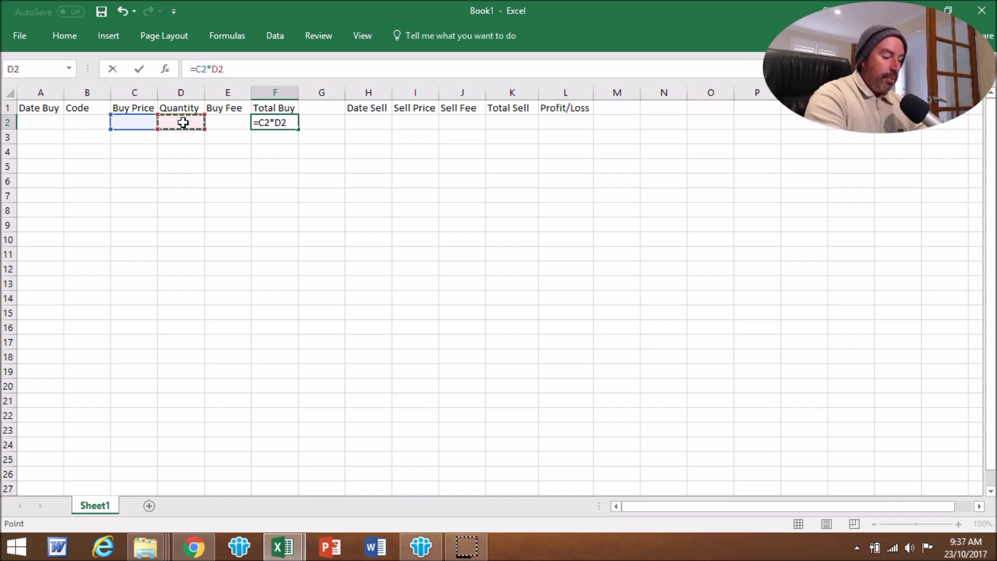
type("+")
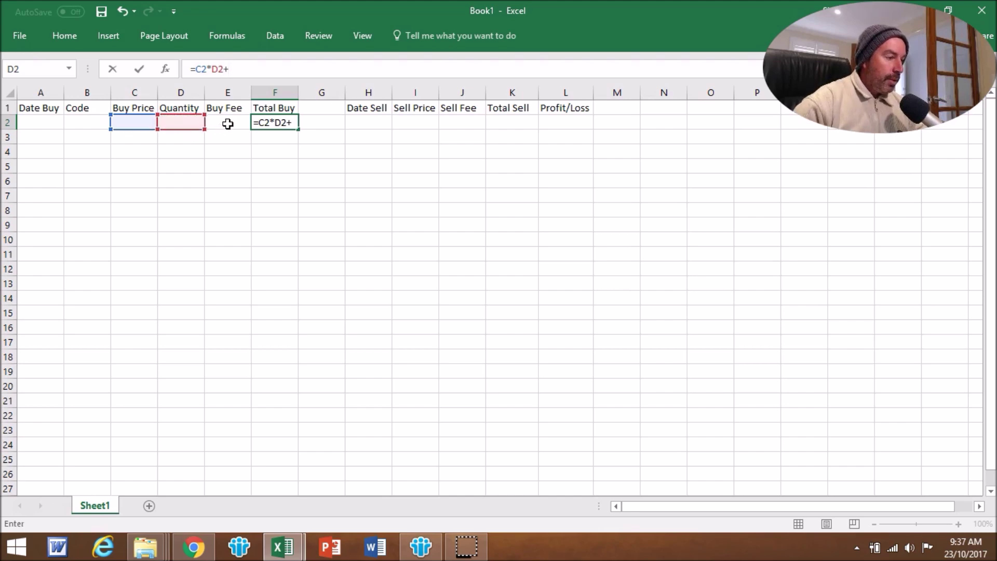
left_click(226, 124)
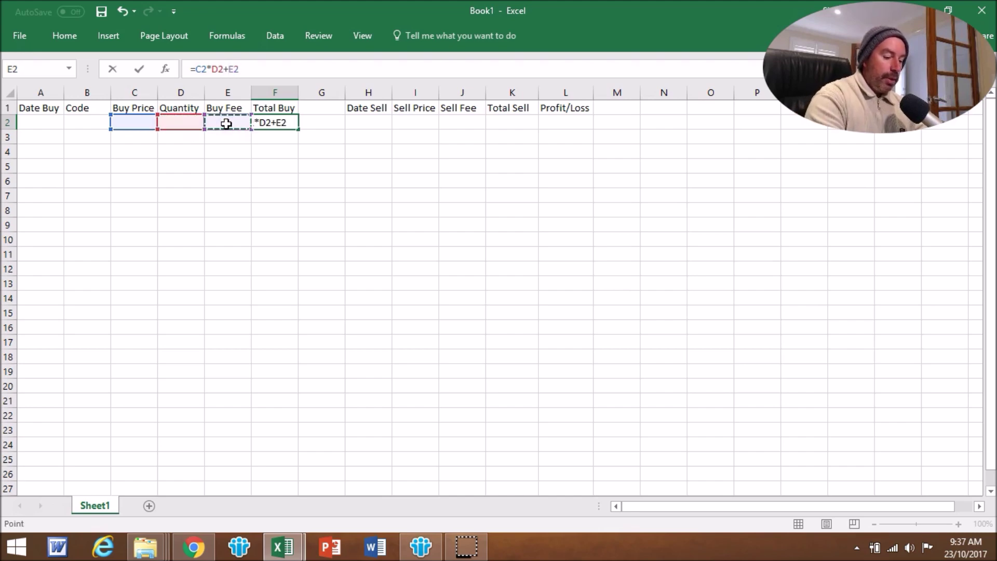
key("Return")
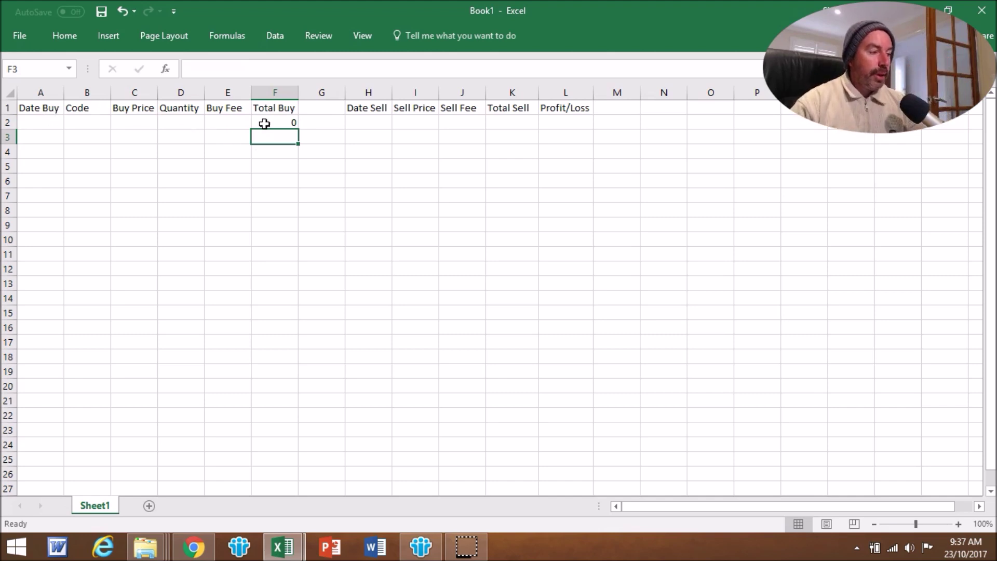
Fill the F2 Total Buy formula down to F25 and spot-check rows 3 to 11
left_click(294, 124)
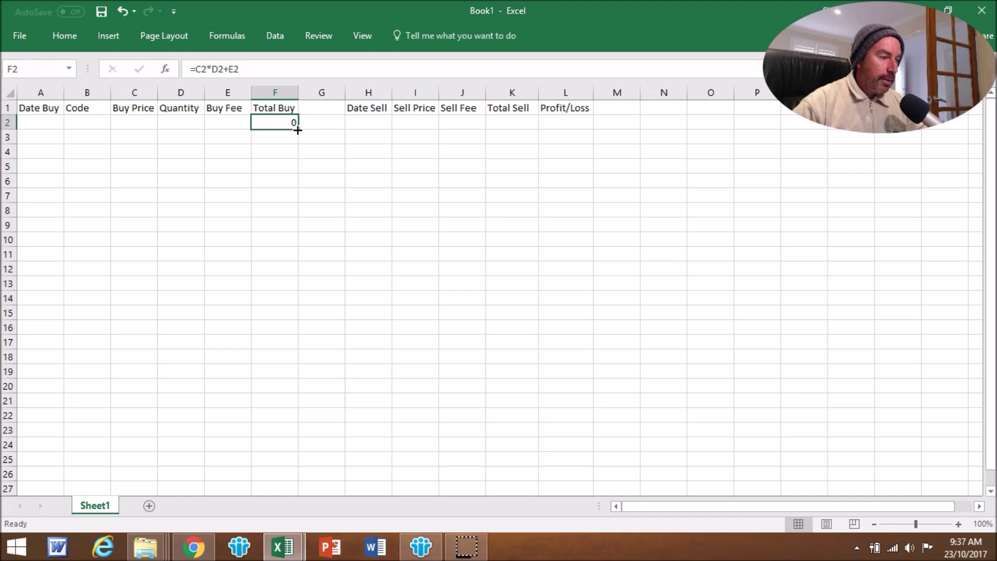
left_click_drag(298, 130, 276, 465)
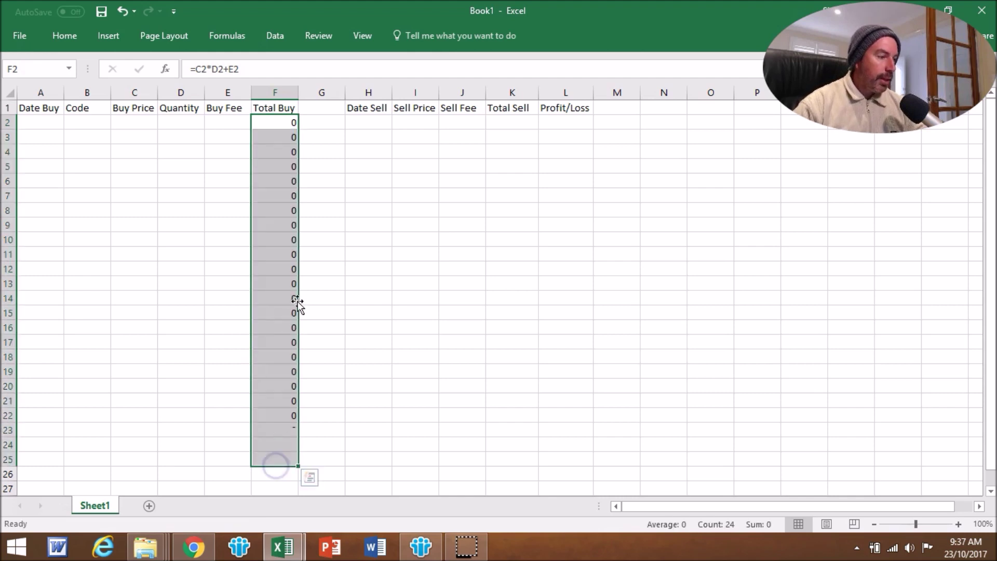
left_click(267, 137)
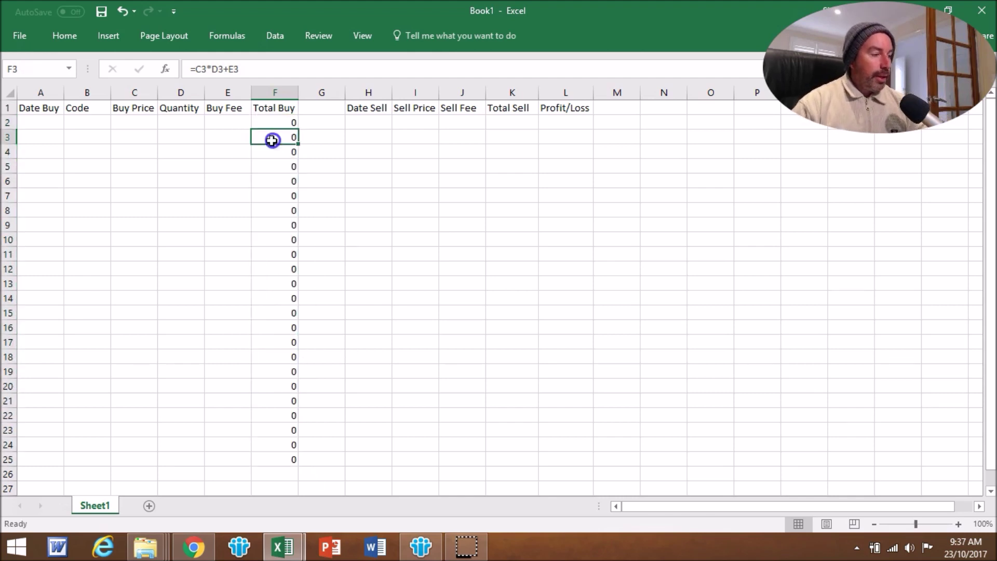
left_click(273, 151)
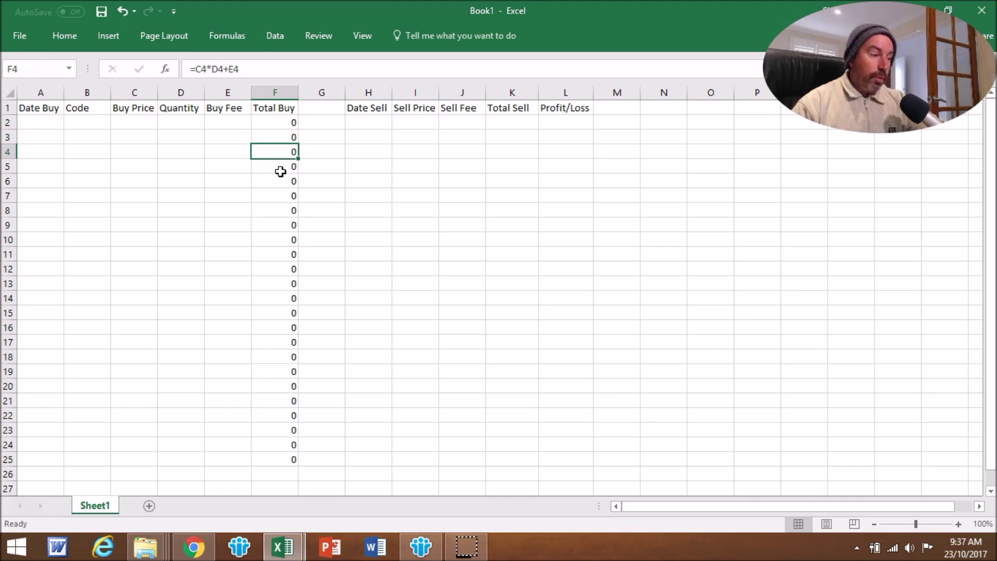
left_click(281, 169)
left_click(283, 180)
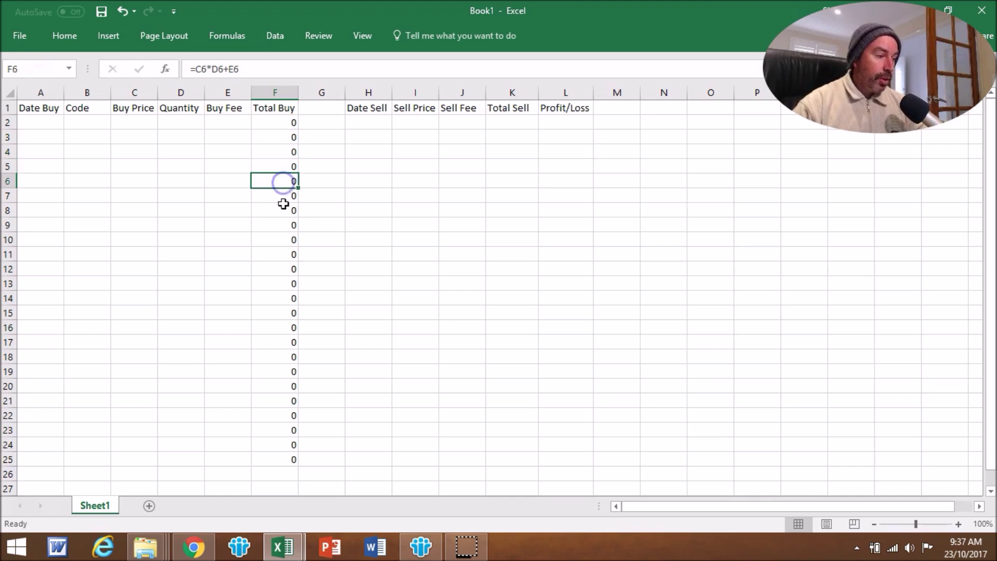
left_click(283, 196)
left_click(283, 210)
left_click(286, 226)
left_click(285, 240)
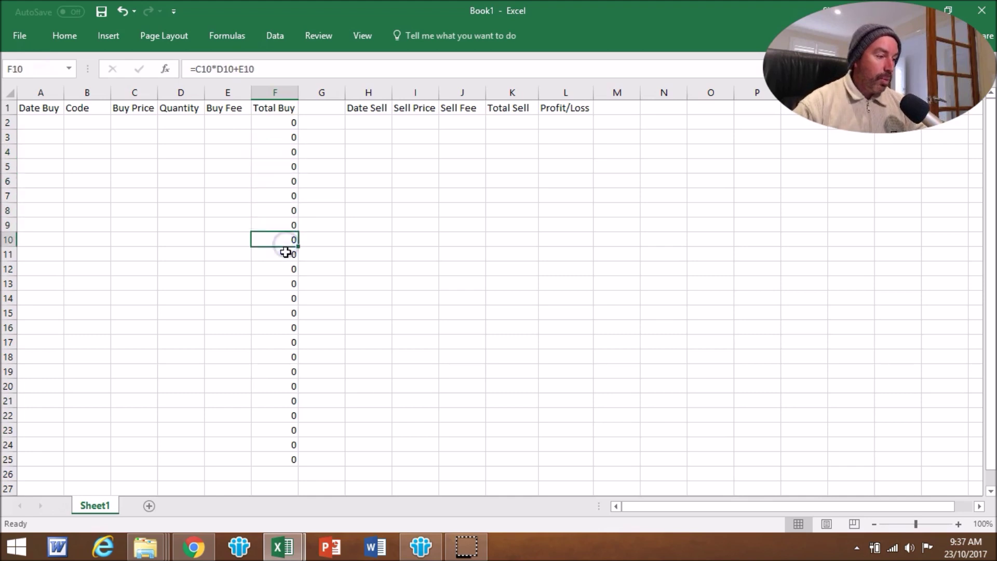
left_click(285, 253)
left_click(375, 123)
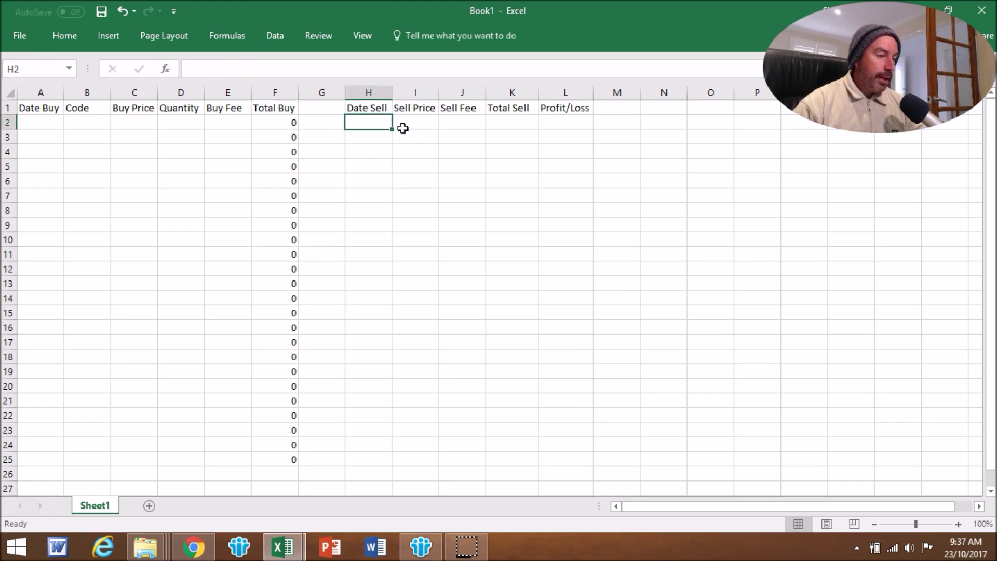
Enter =I2*D2-J2 in K2 to compute Total Sell
left_click(516, 121)
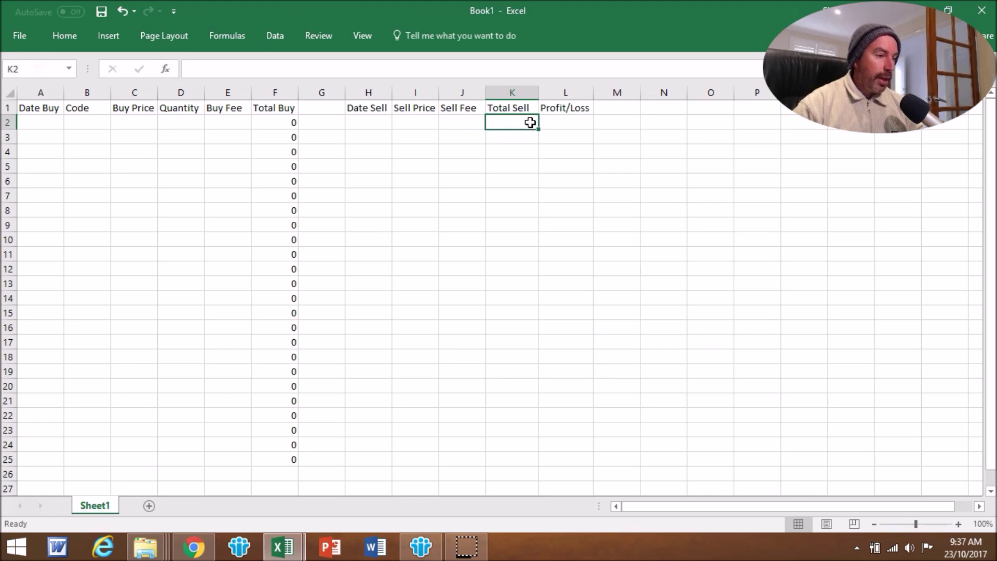
left_click(213, 69)
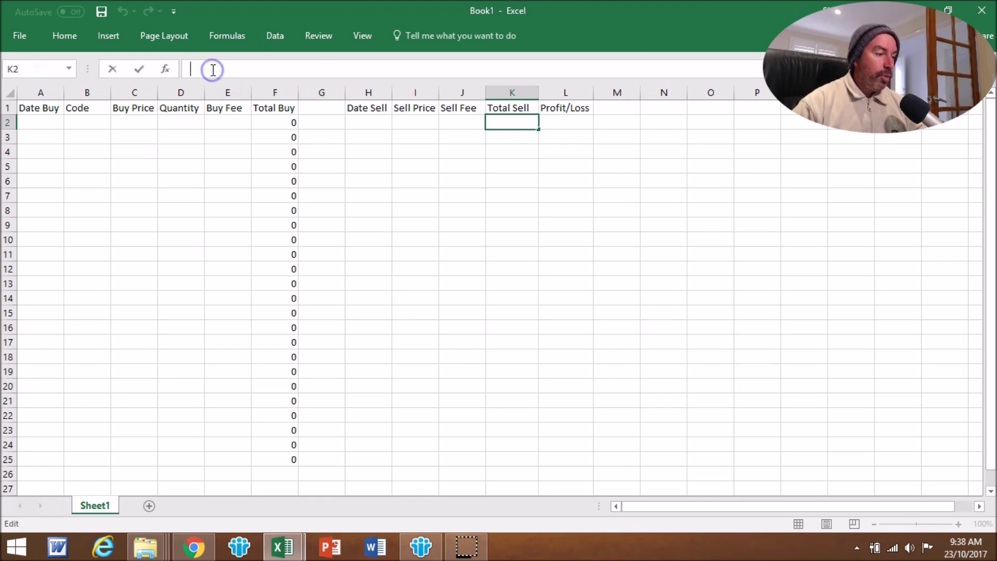
type("=")
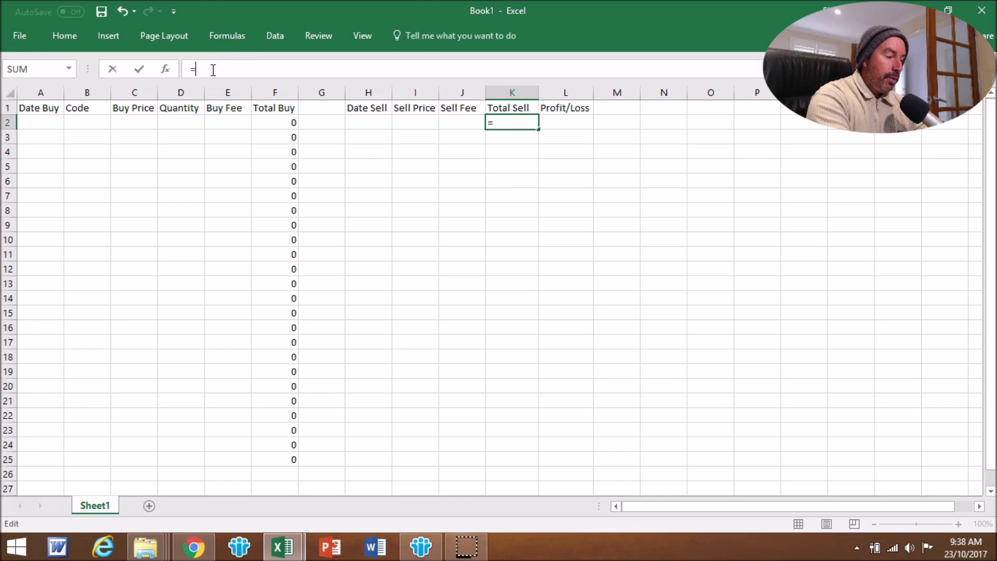
left_click(422, 123)
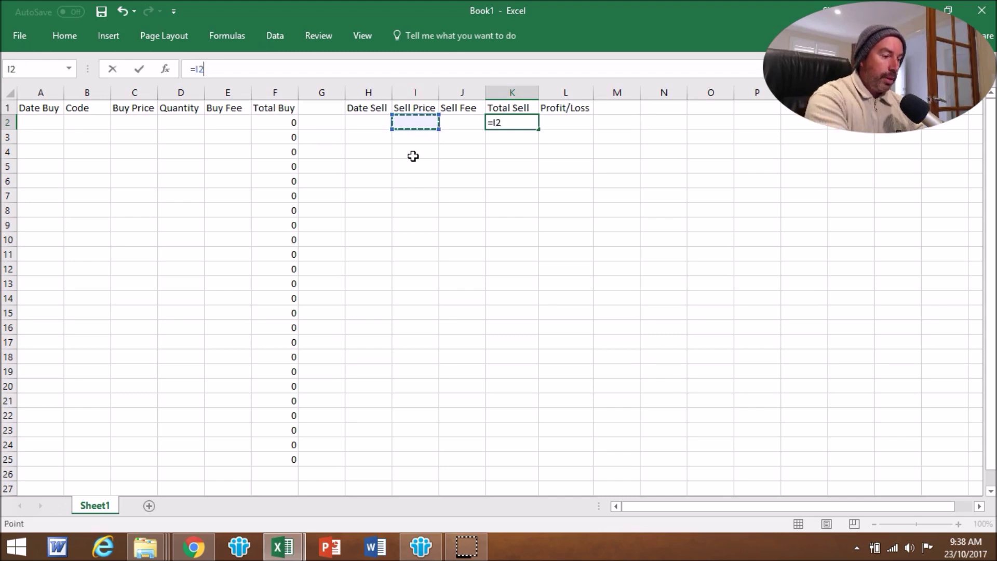
type("*")
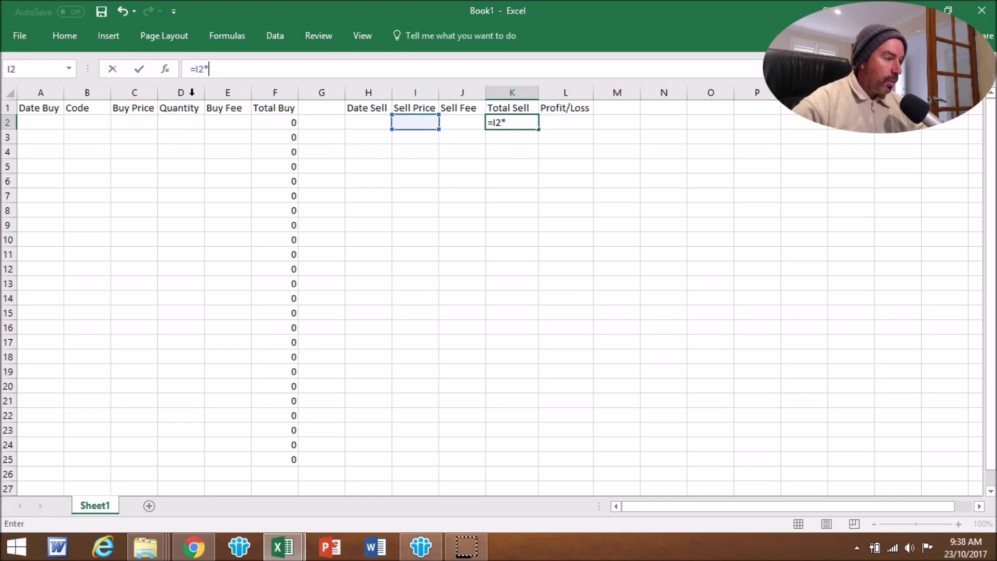
left_click(184, 124)
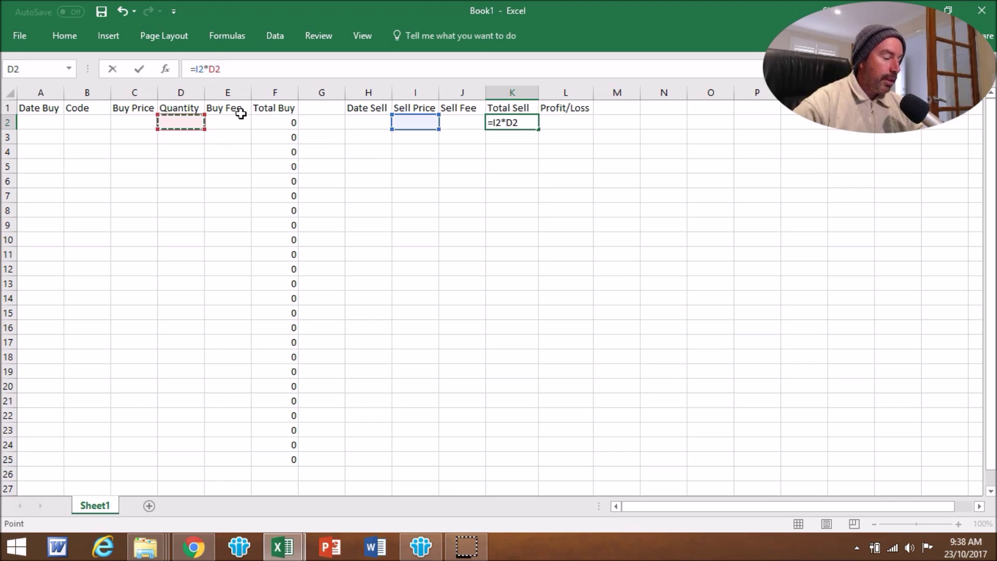
type("-")
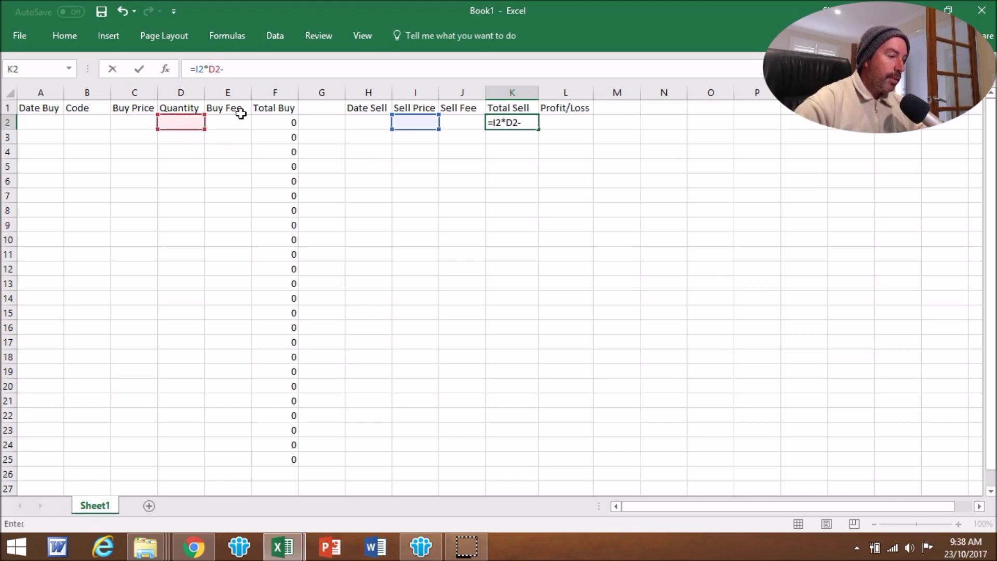
left_click(462, 127)
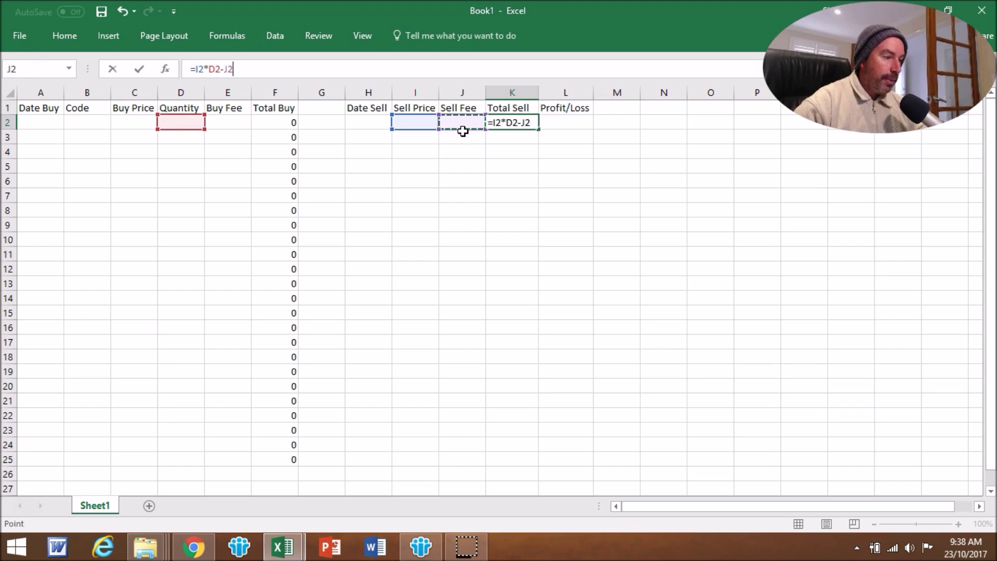
key("Return")
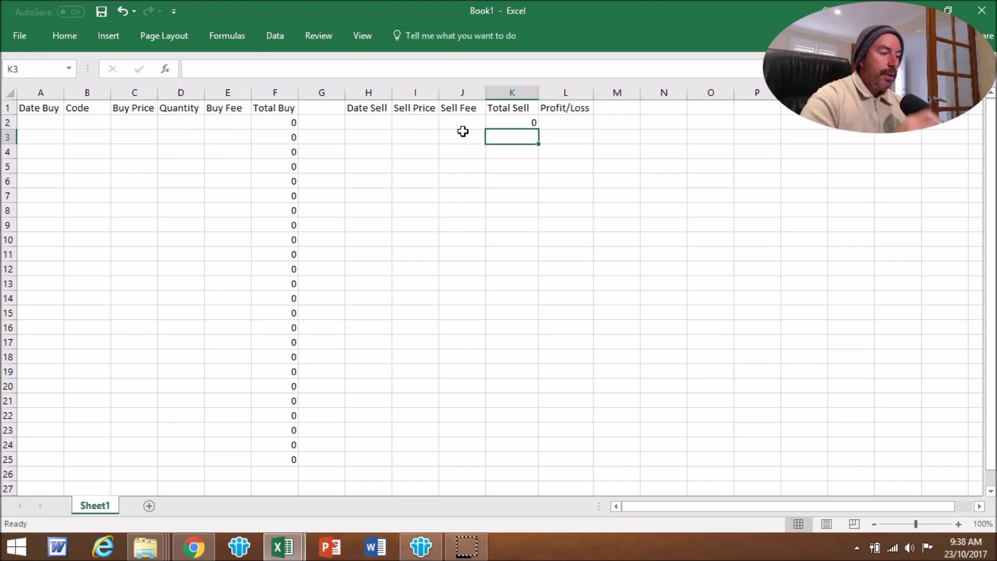
left_click(534, 124)
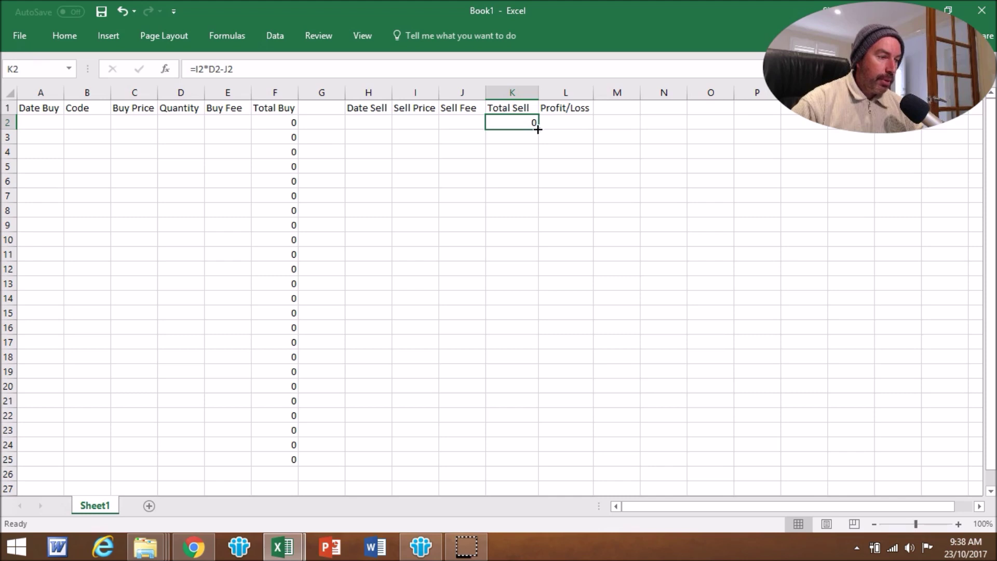
Drag K2's fill handle down to K25 to copy the Total Sell formula
left_click_drag(537, 129, 514, 460)
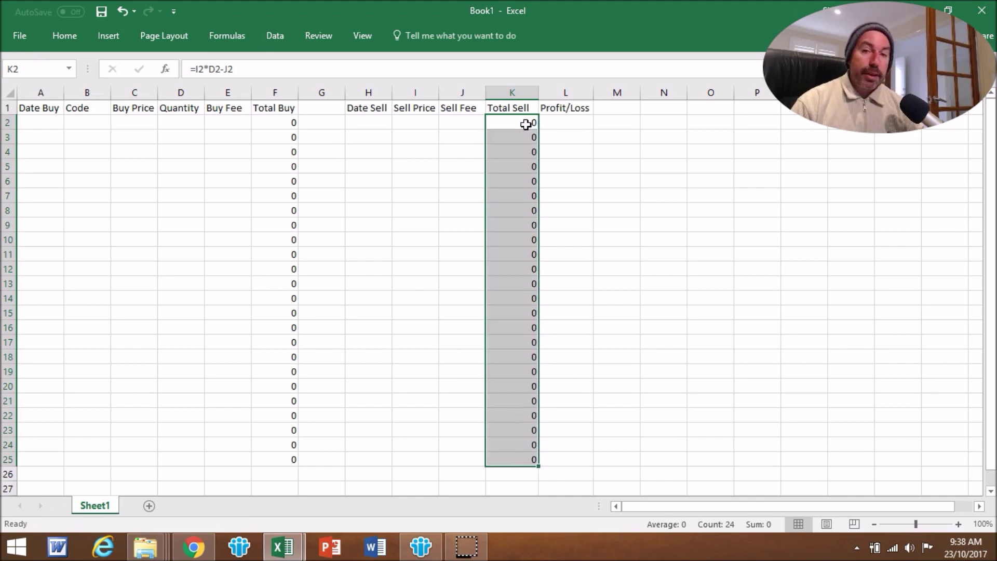
Enter the first trade in A2:E2: 13/09/2017, WBC, price 30.50, quantity 1000, fee 20
left_click(42, 125)
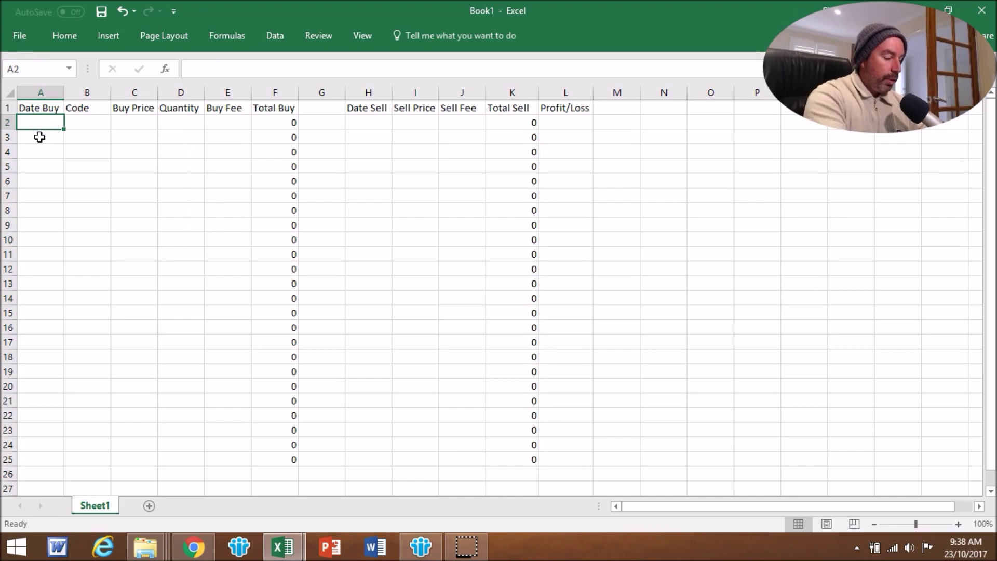
type("13/09/")
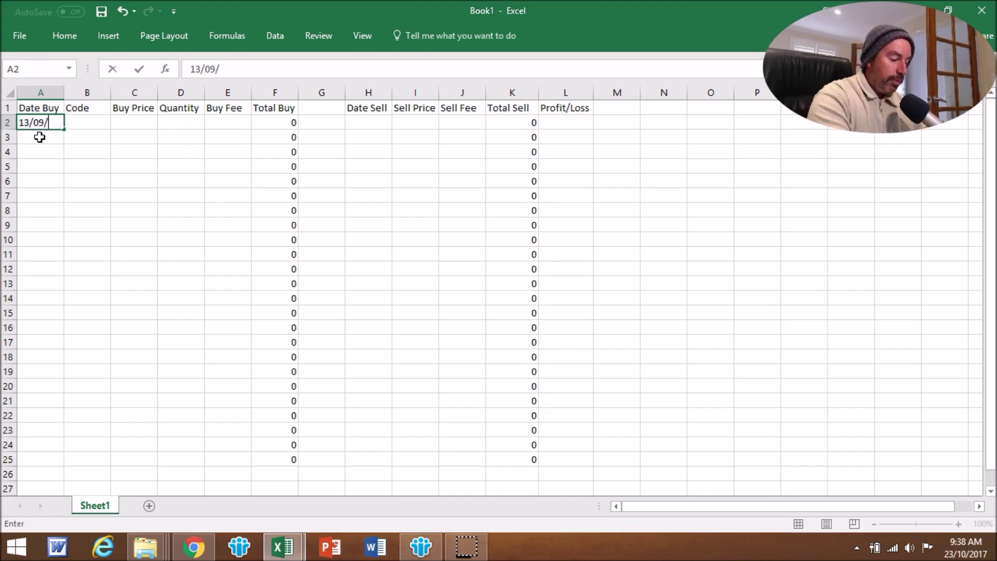
type("2017")
key("Tab")
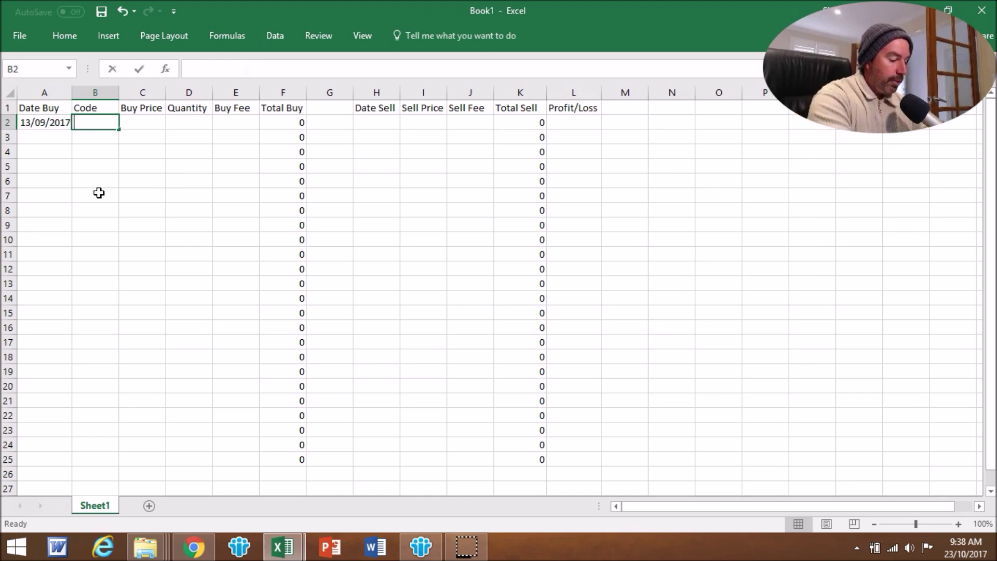
type("WBC")
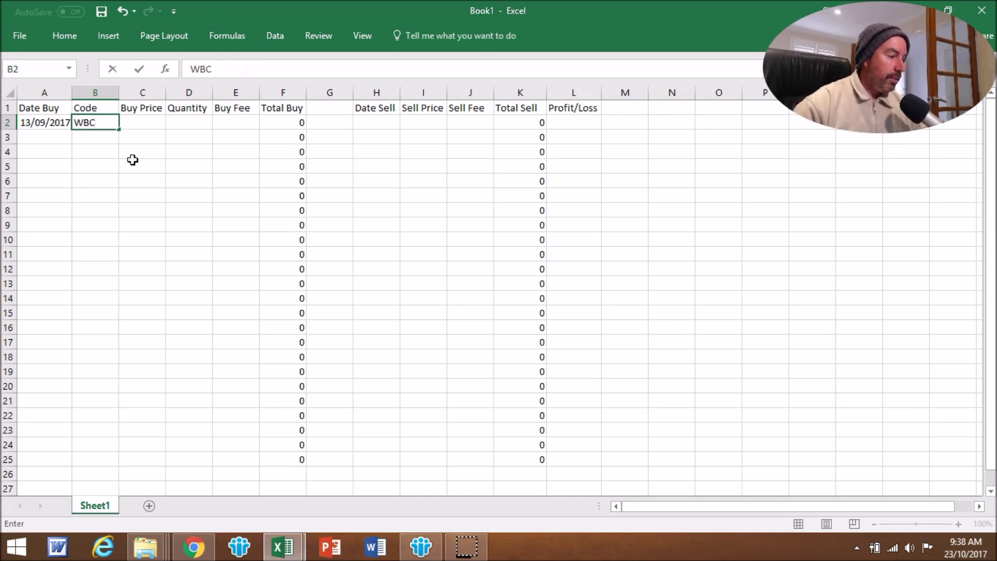
left_click(146, 124)
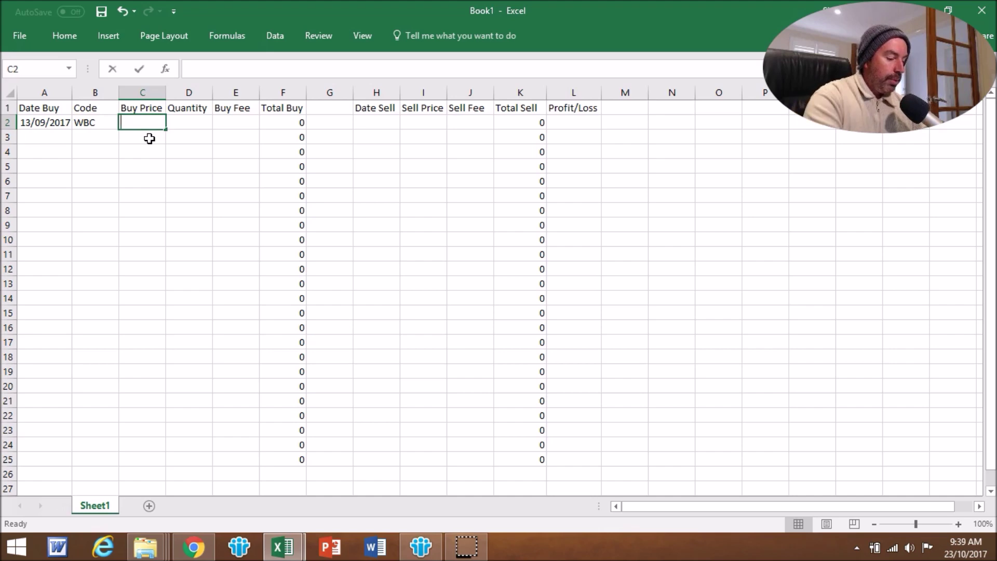
type("30.50")
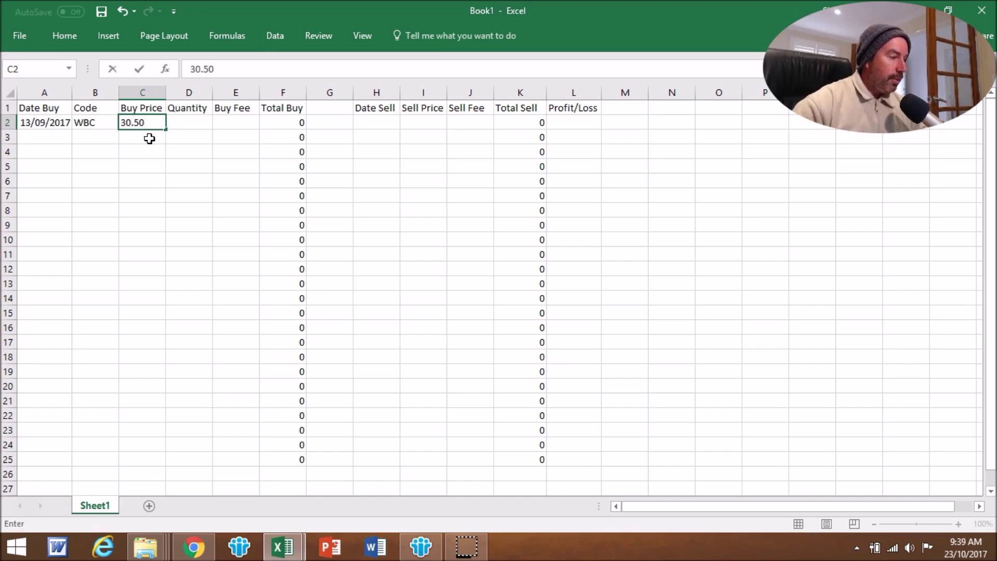
left_click(178, 124)
type("1000")
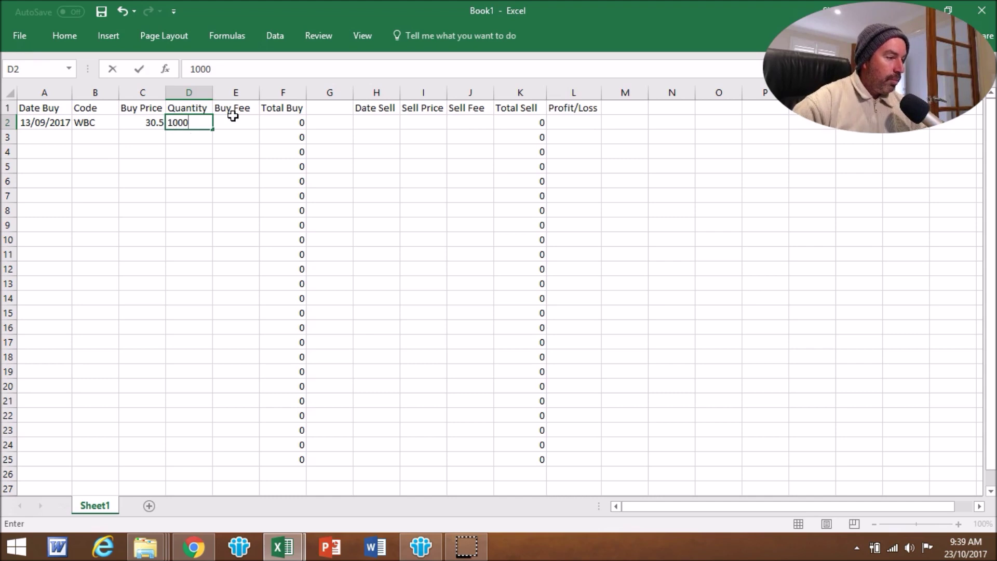
left_click(236, 120)
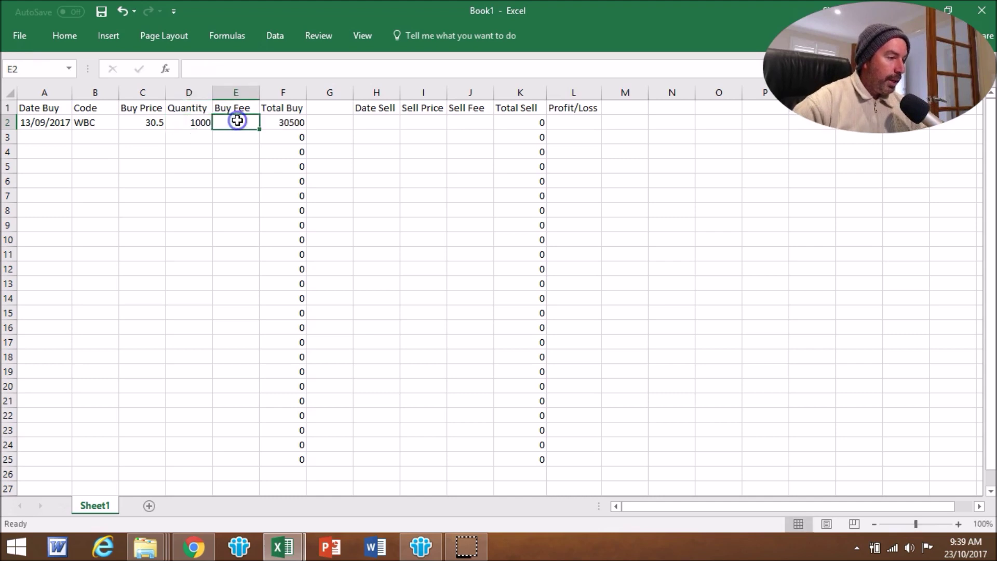
type("20")
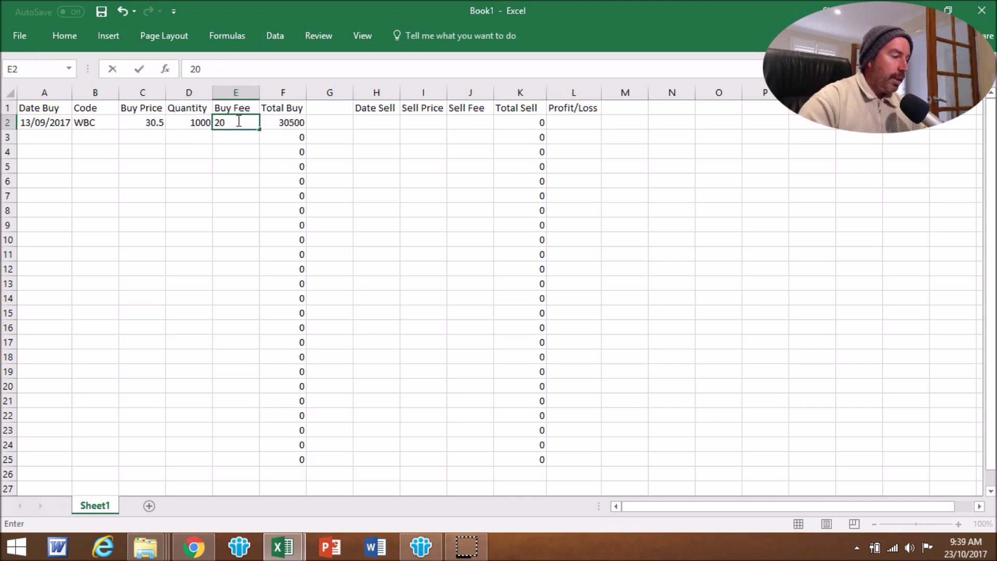
left_click(329, 128)
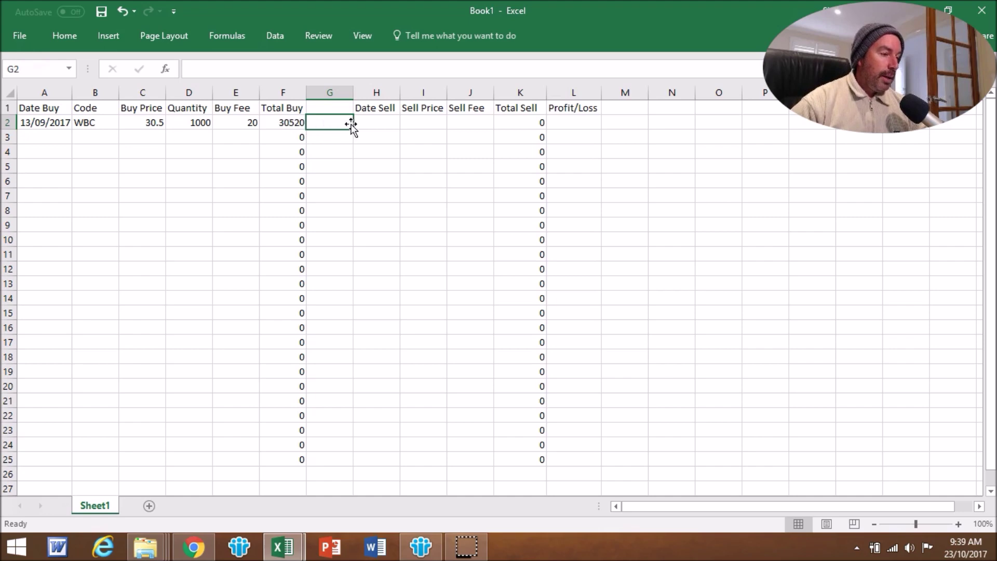
Enter sale date 20/09, sell price 31 and sell fee 20 in H2:J2
left_click(373, 123)
type("20/09")
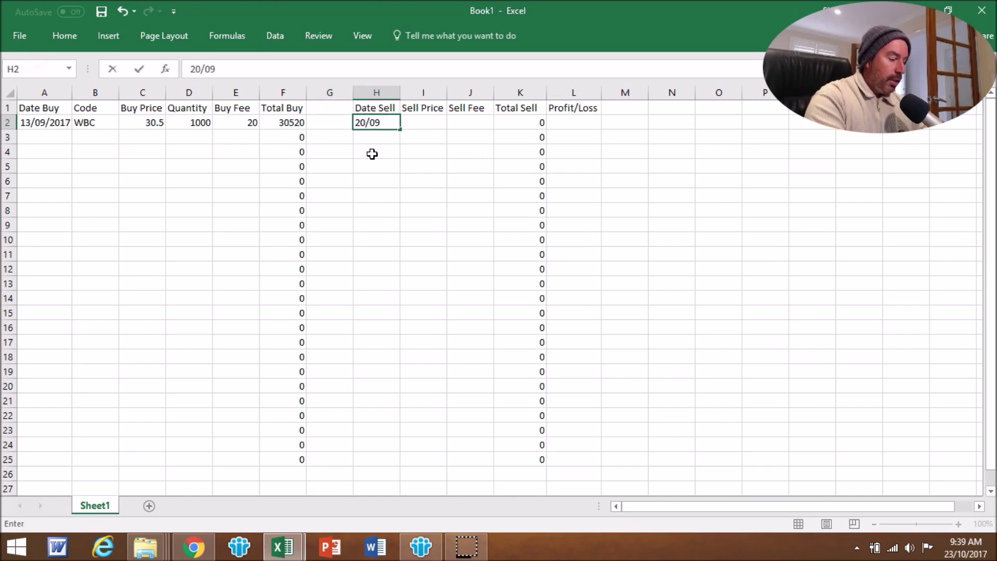
key("Tab")
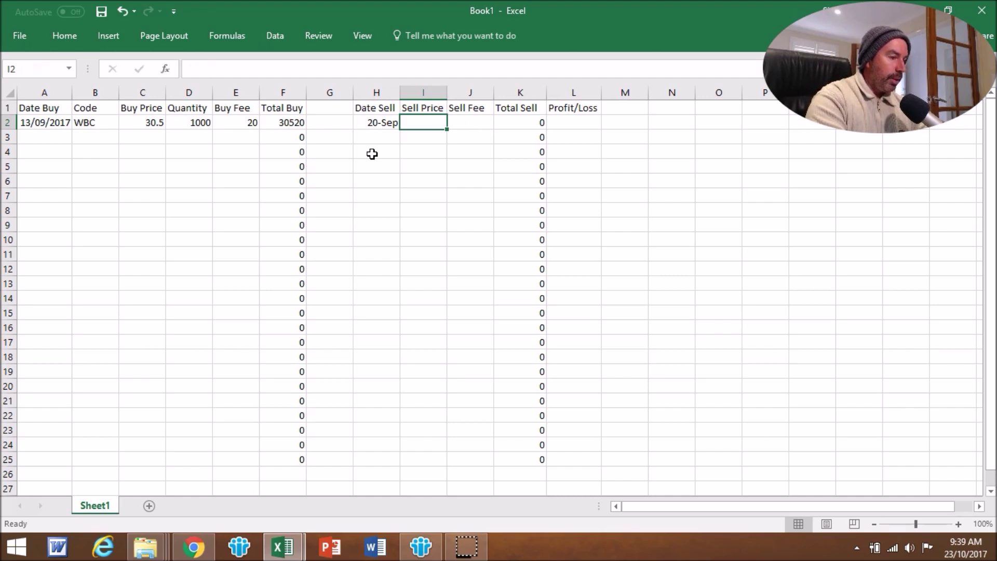
type("31")
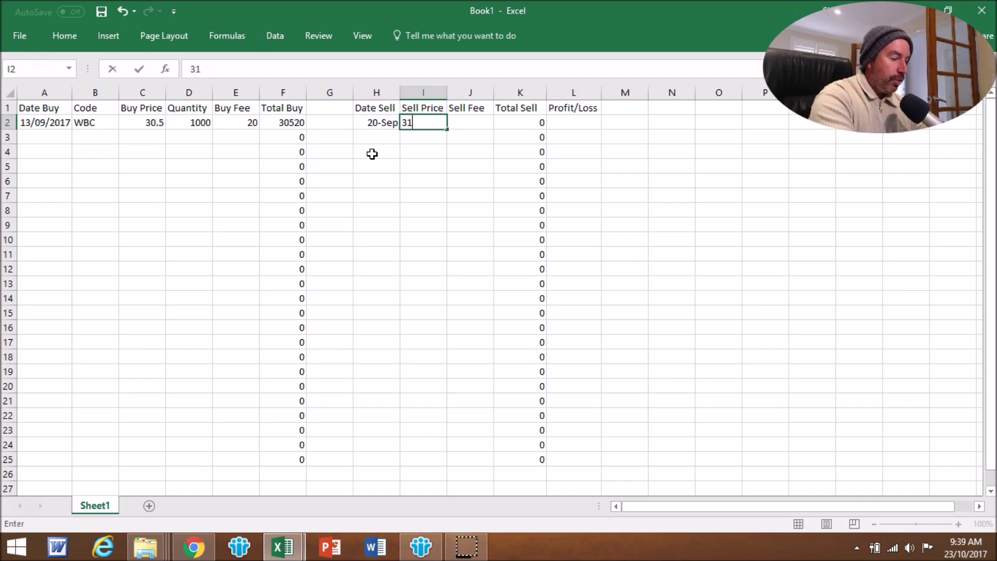
left_click(469, 125)
type("20")
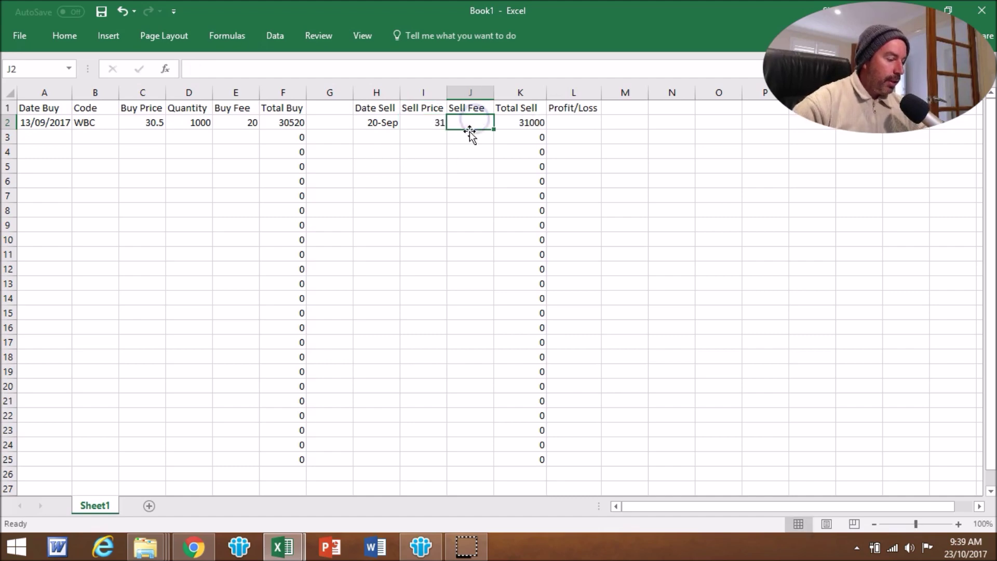
left_click(568, 148)
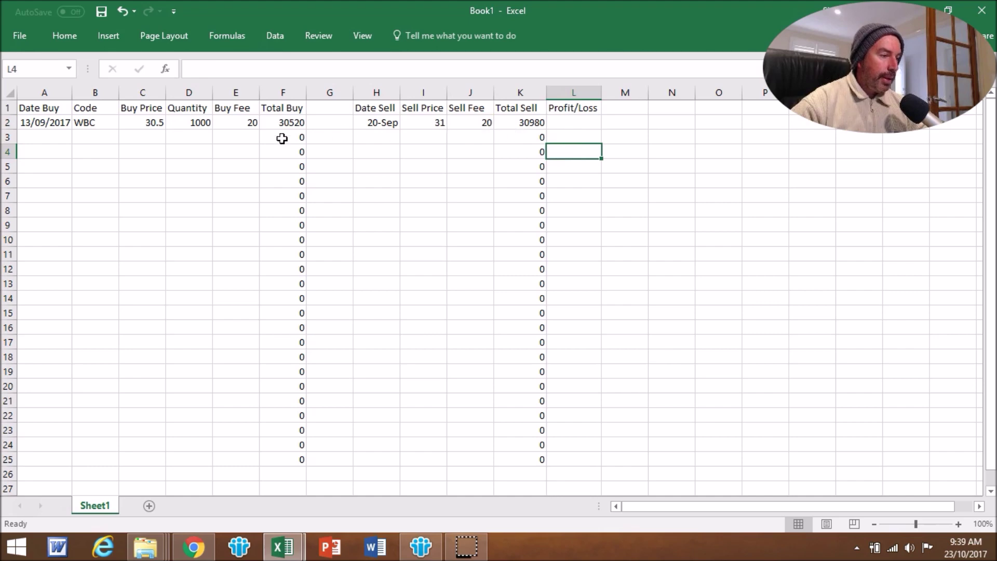
left_click(576, 121)
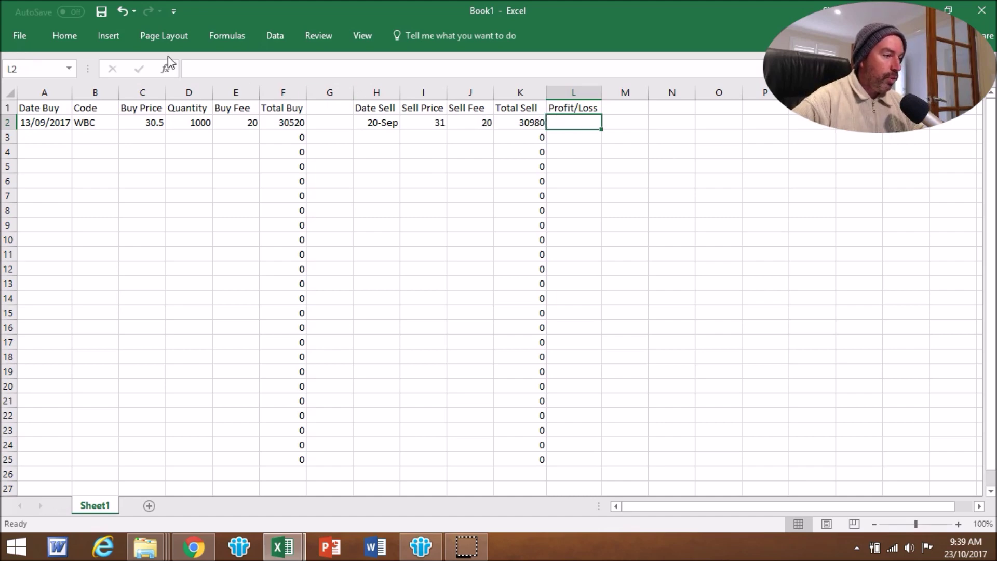
left_click(196, 69)
Enter =K2-F2 in L2, giving a Profit/Loss of 460
type("=")
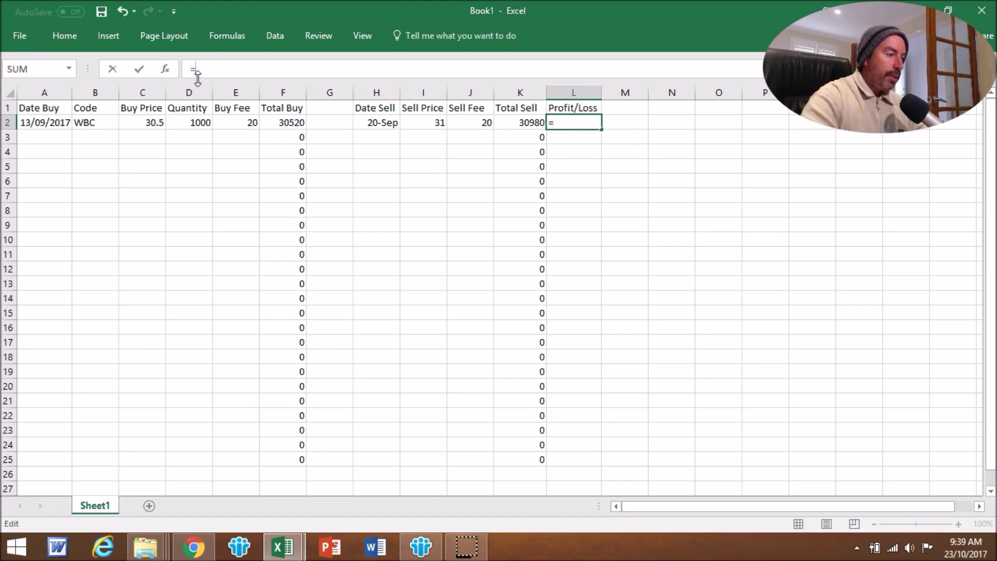
left_click(529, 123)
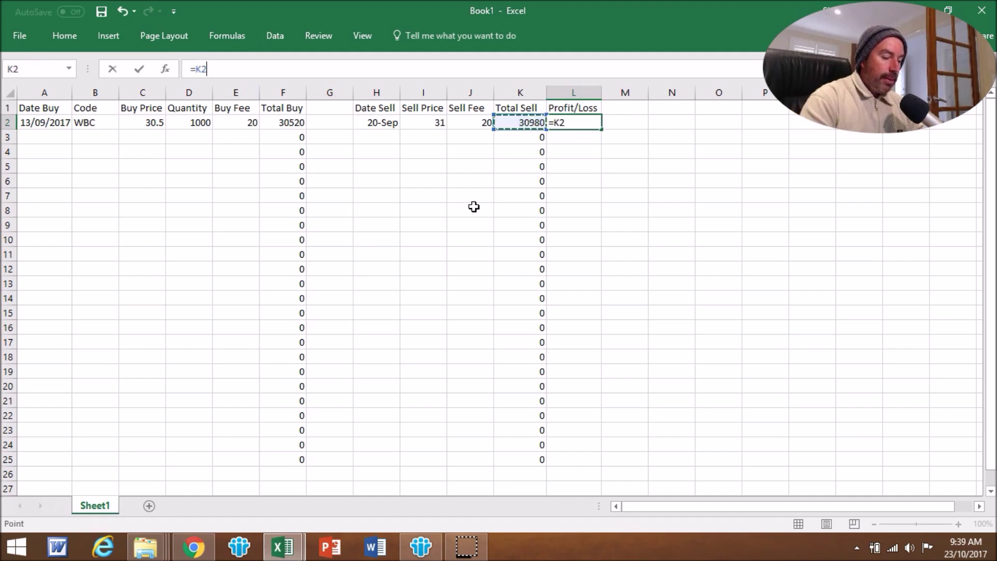
type("-")
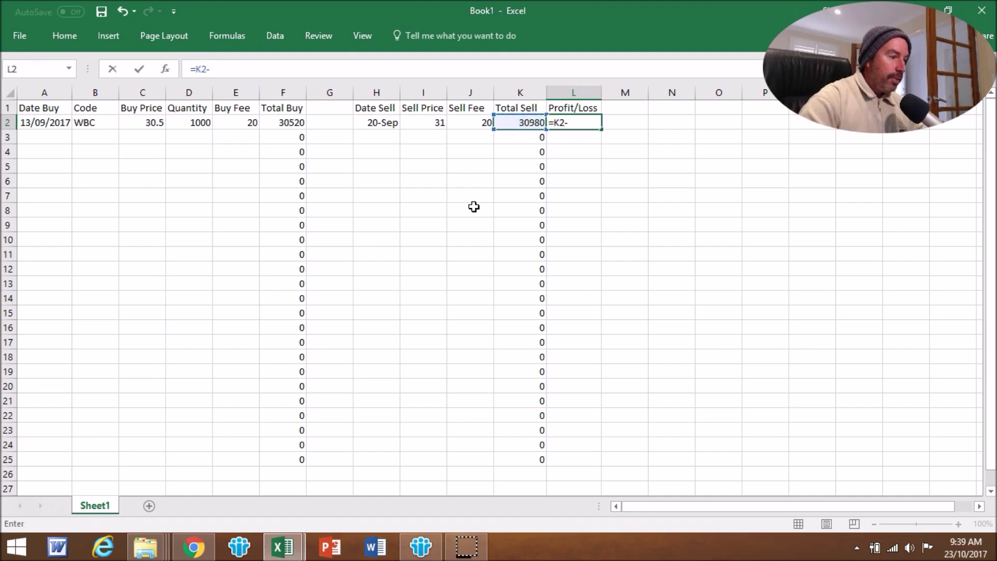
left_click(296, 122)
key("Return")
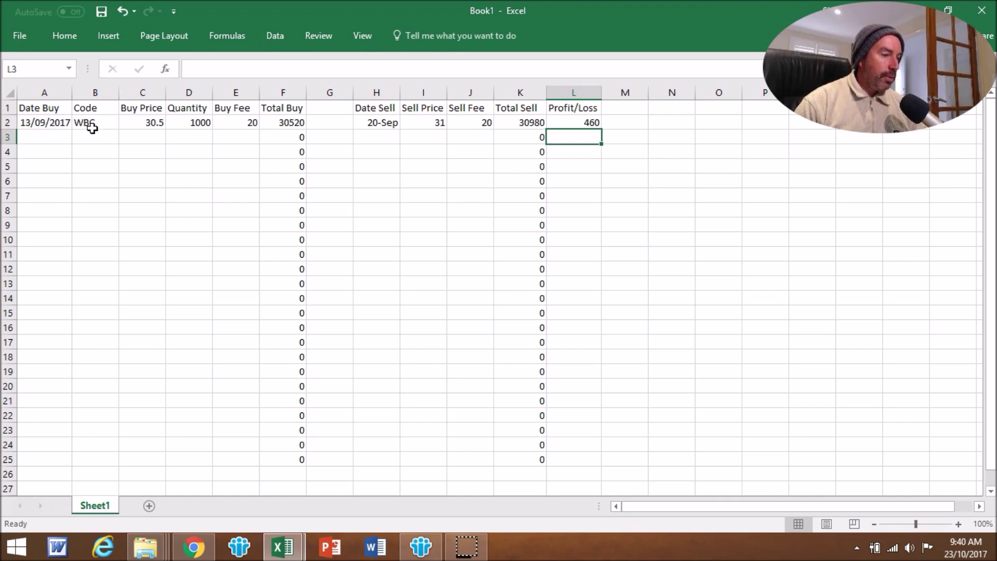
left_click_drag(54, 107, 567, 458)
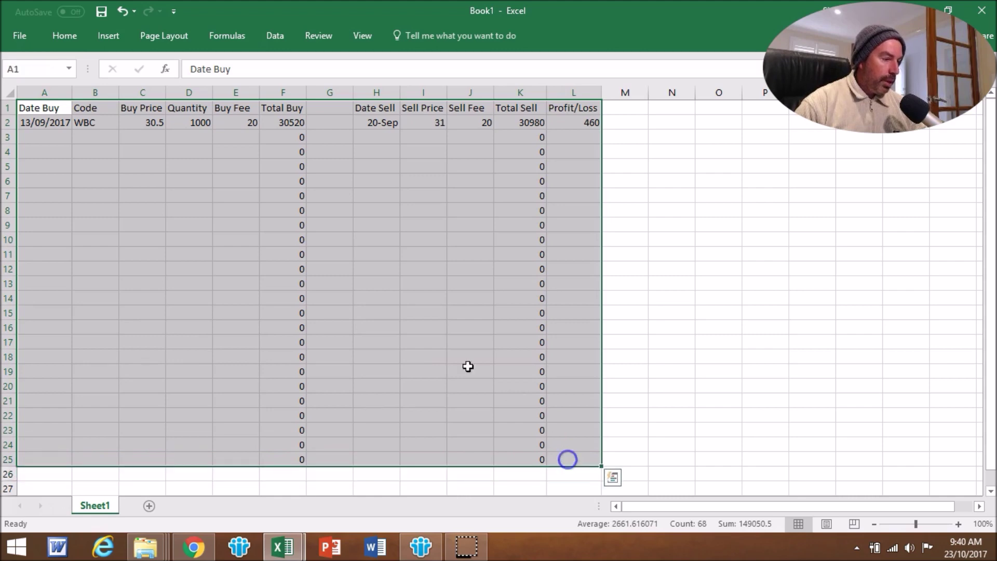
Centre the table contents and make the A1:L1 header row bold with a yellow fill
right_click(415, 200)
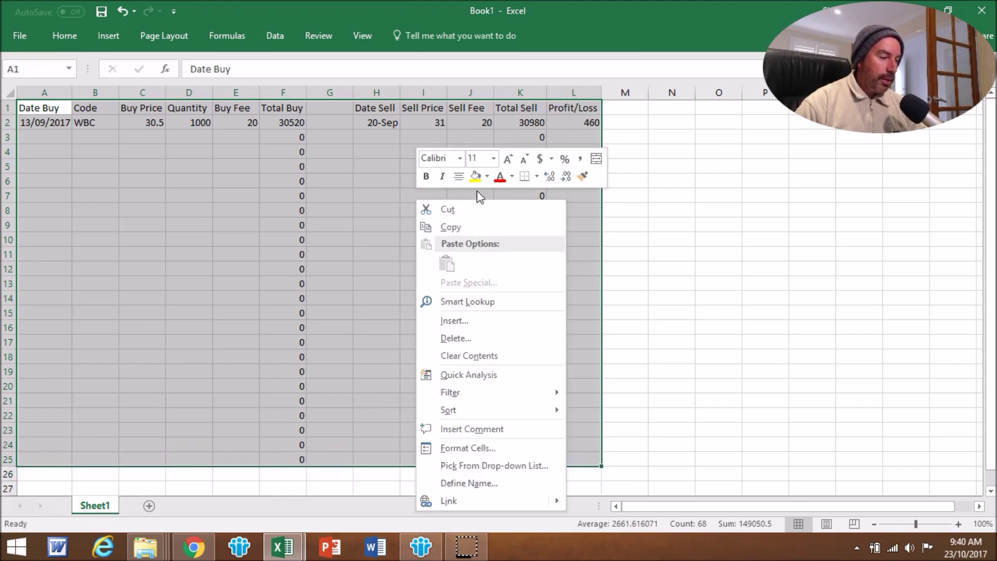
left_click(457, 179)
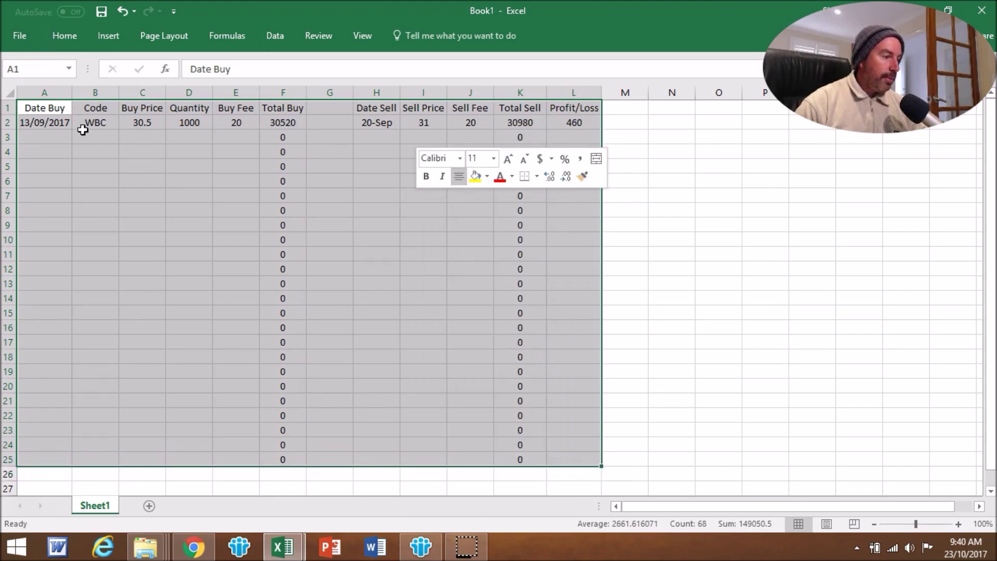
left_click(46, 108)
left_click_drag(46, 108, 560, 109)
right_click(560, 109)
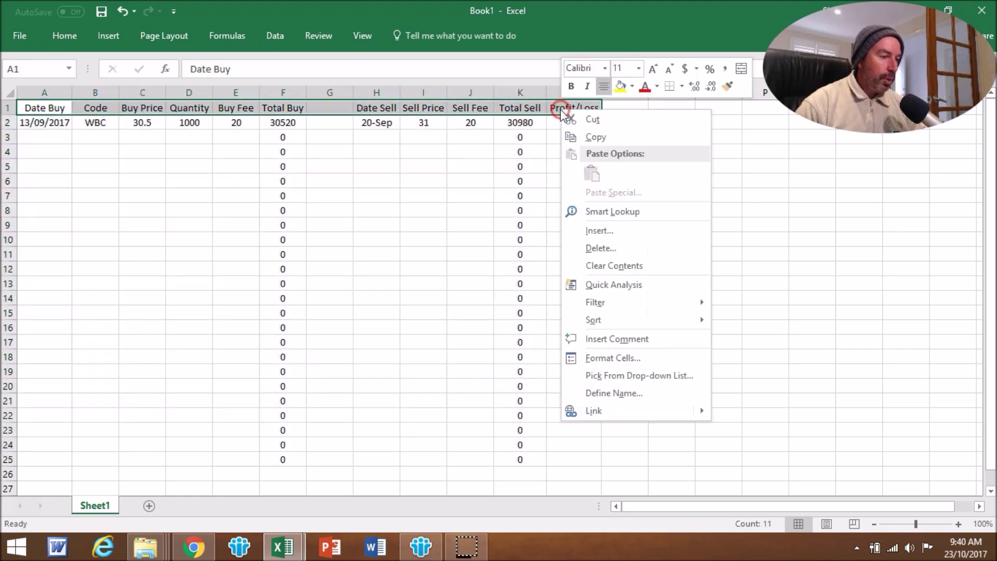
left_click(571, 85)
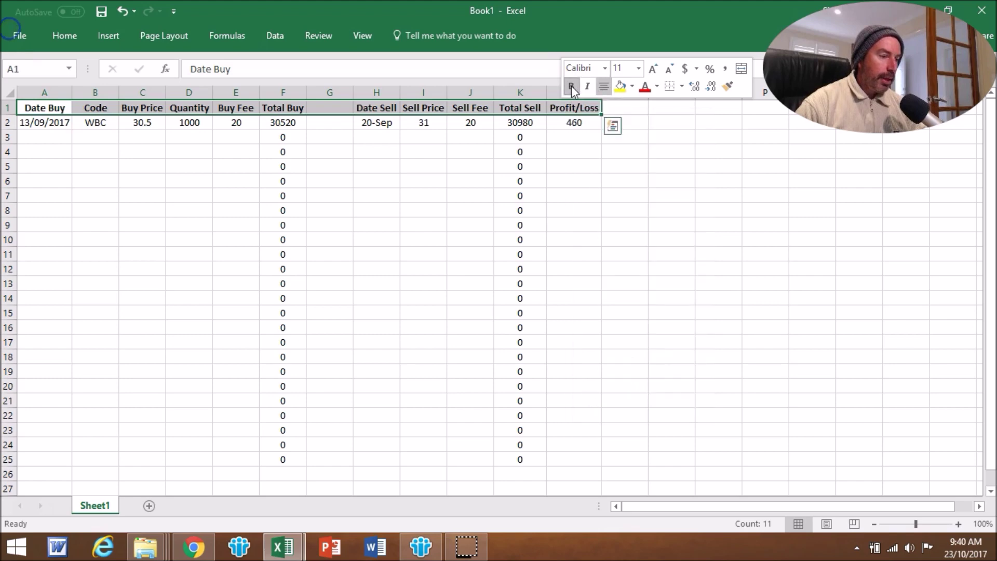
left_click(620, 86)
left_click(497, 147)
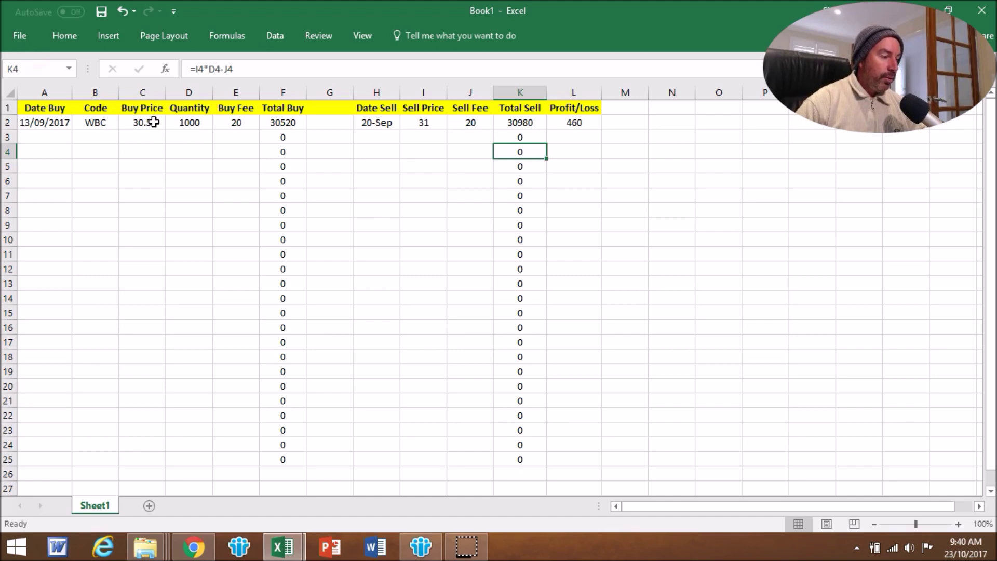
left_click(153, 122)
Format Buy Price (C2:C25) and Sell Price (I2:I25) as Currency with 6 decimal places
left_click_drag(150, 125, 137, 457)
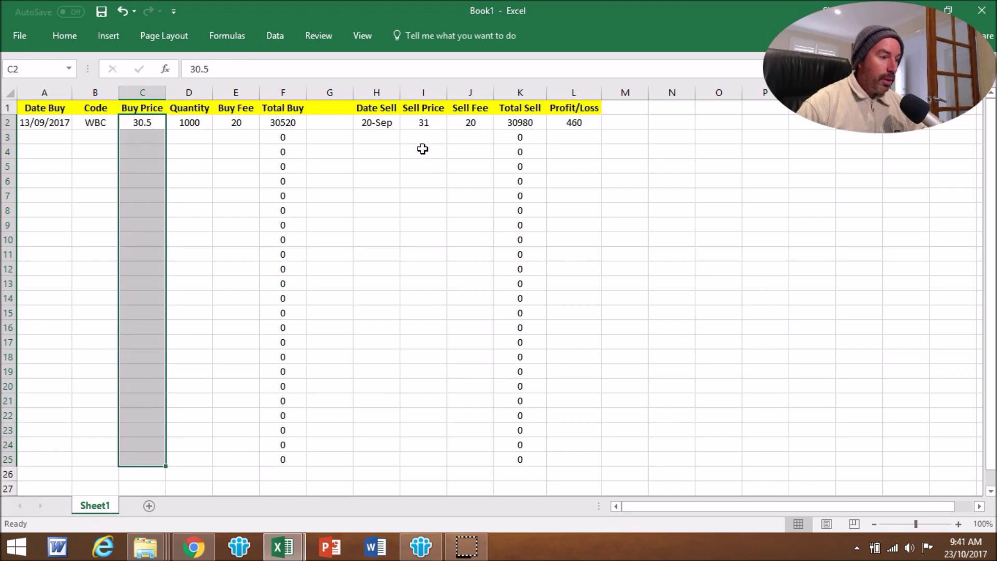
left_click_drag(425, 123, 421, 456)
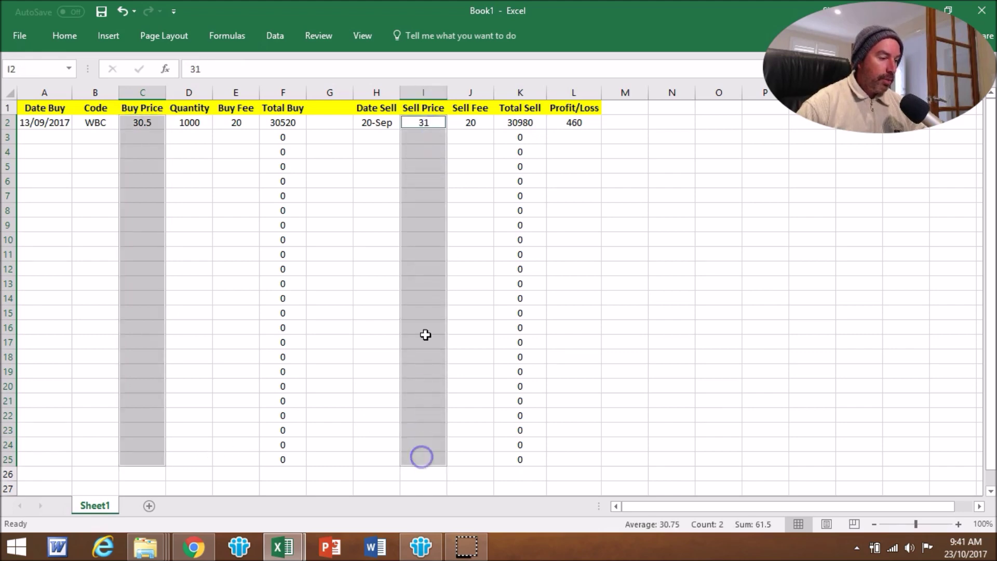
right_click(424, 181)
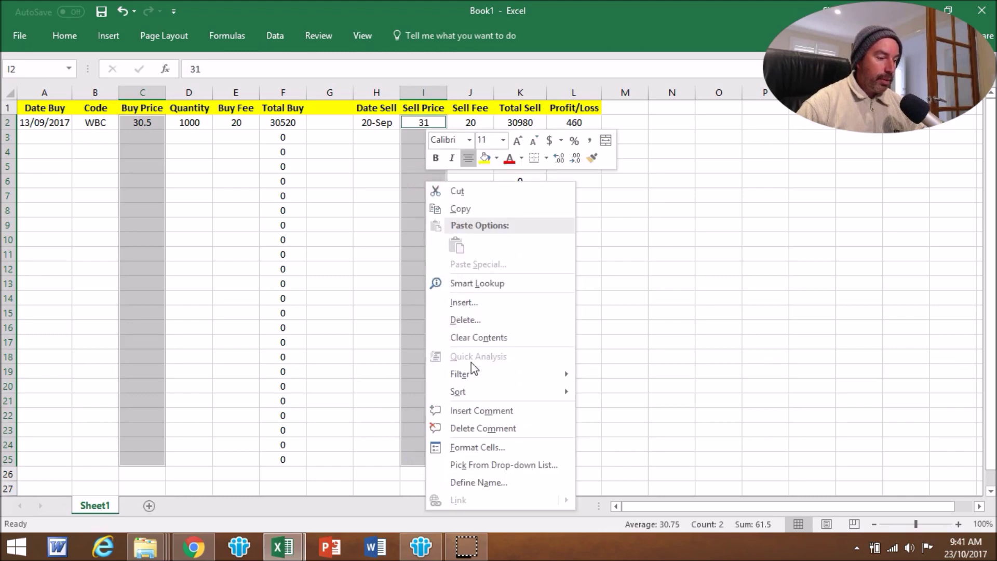
left_click(477, 450)
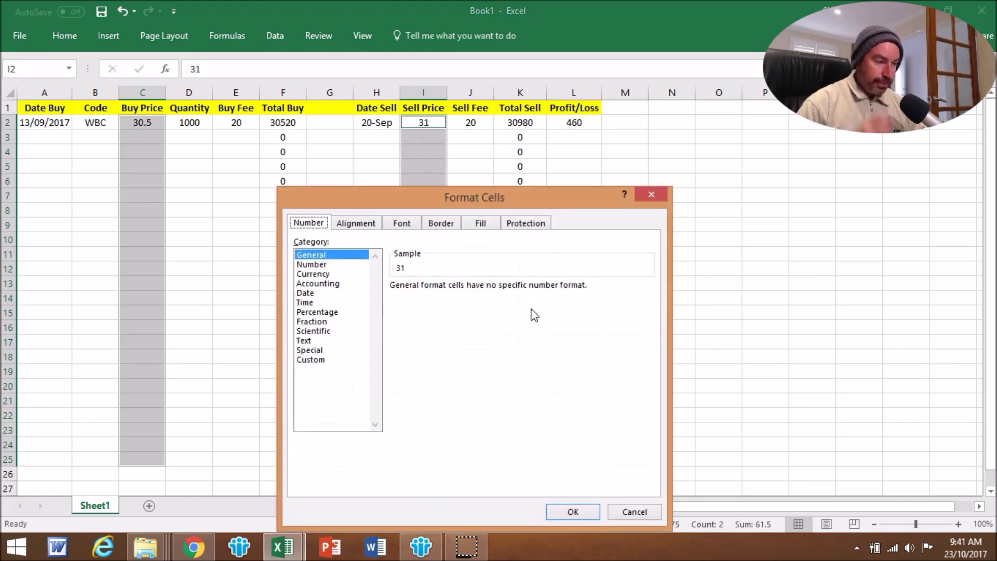
left_click(317, 273)
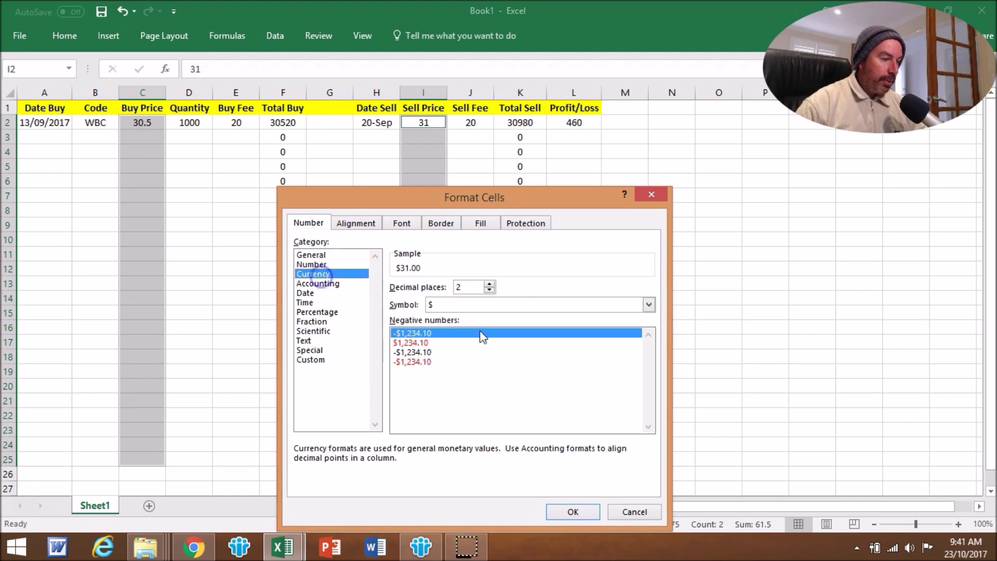
left_click(488, 284)
left_click(488, 284)
left_click(489, 284)
left_click(489, 284)
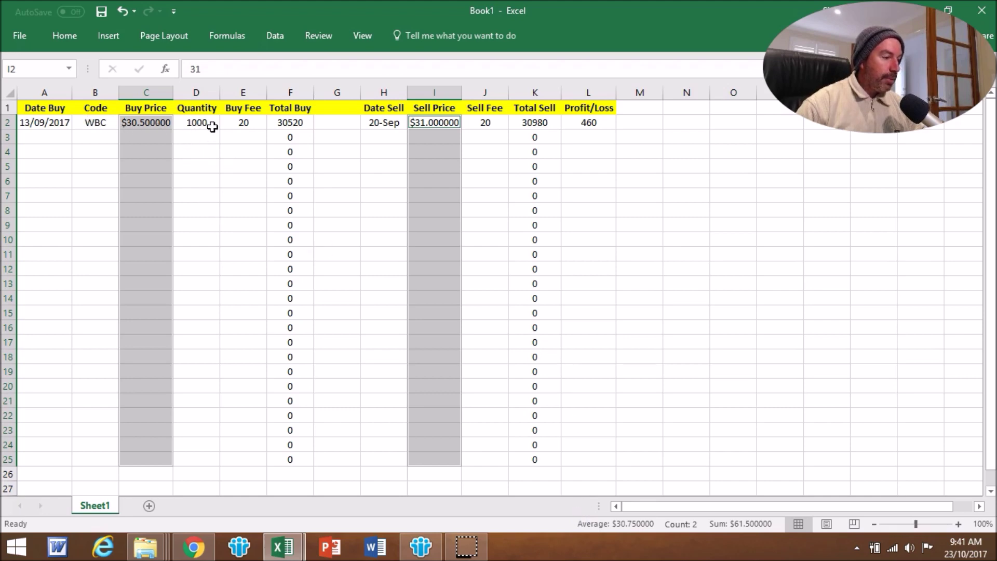
Format columns E, F, J and K (rows 2–25) as Currency with two decimals
left_click(254, 123)
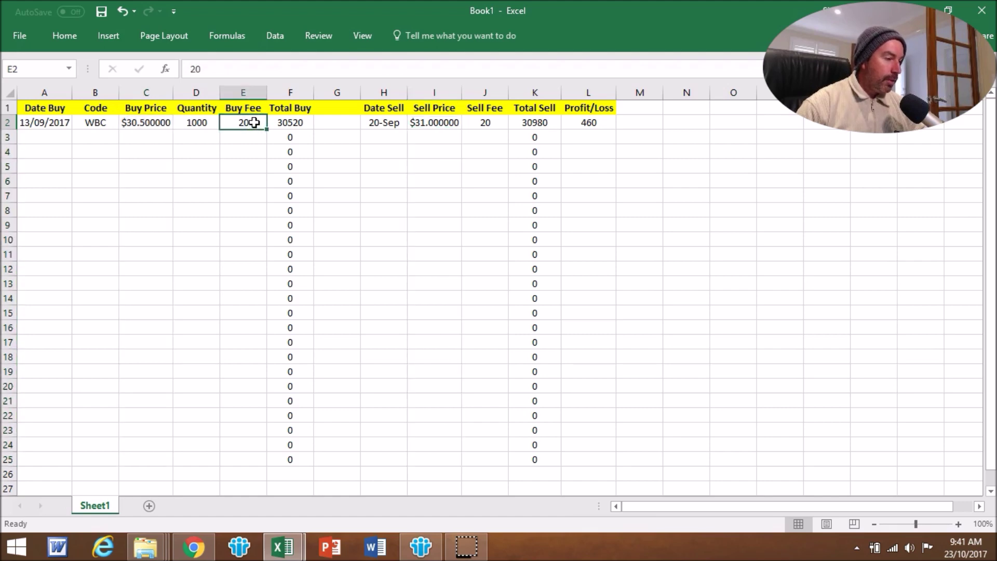
left_click_drag(254, 123, 241, 455)
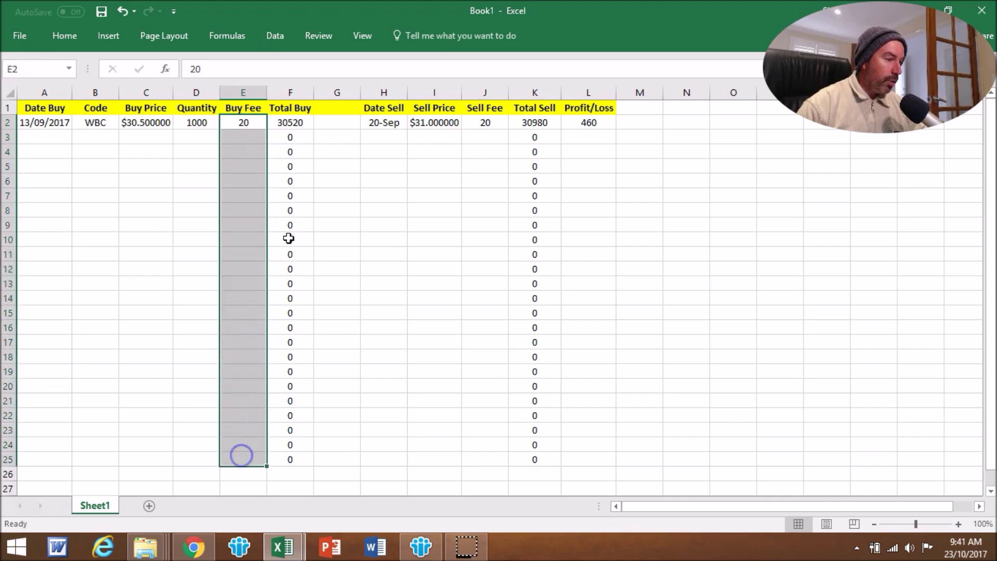
left_click_drag(291, 125, 294, 457)
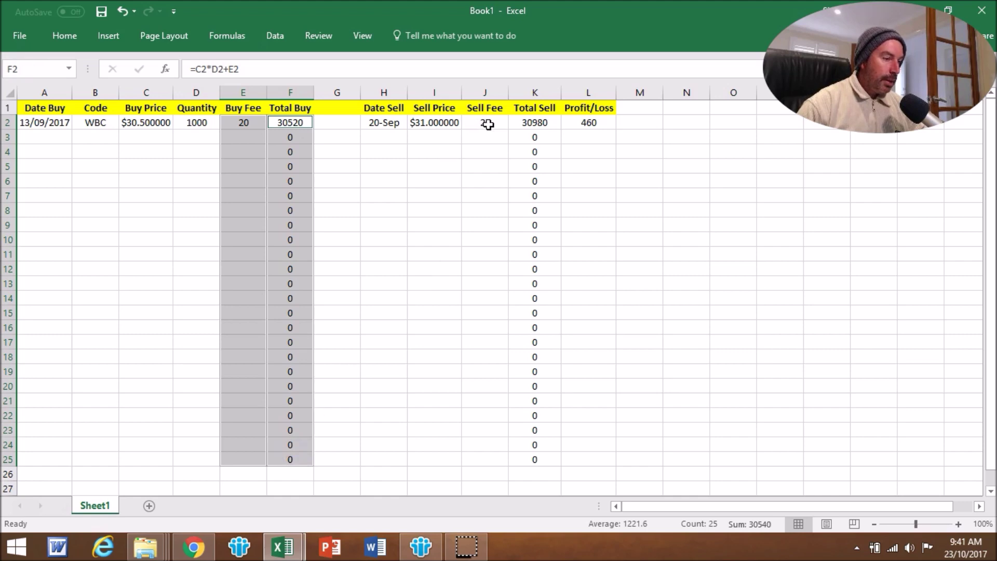
left_click_drag(488, 124, 484, 456)
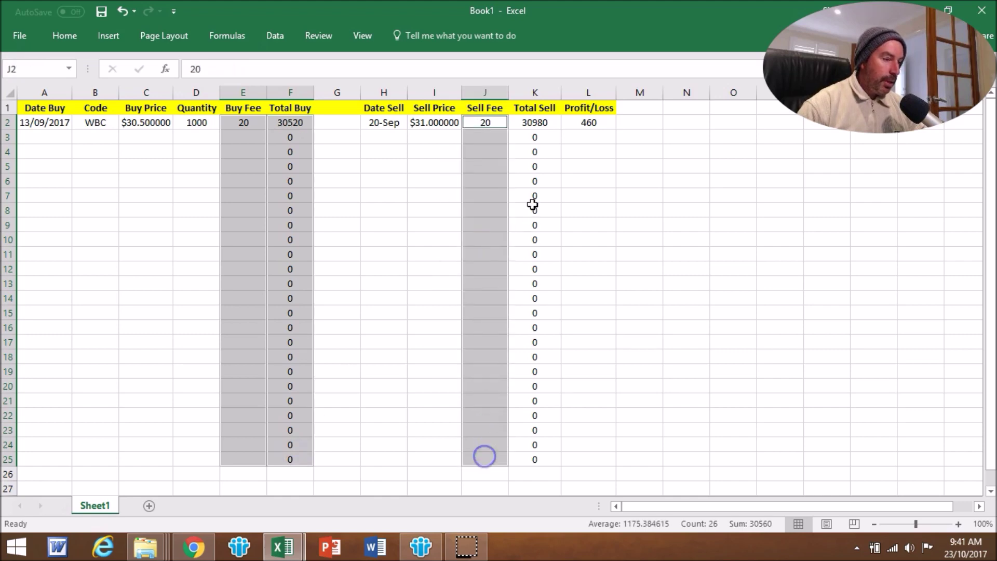
left_click_drag(537, 125, 537, 455)
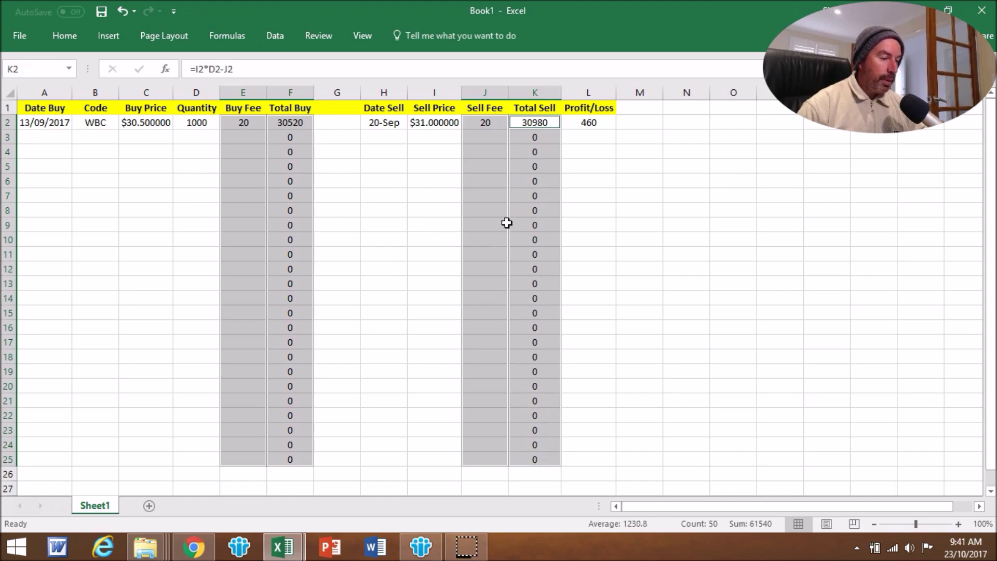
right_click(497, 209)
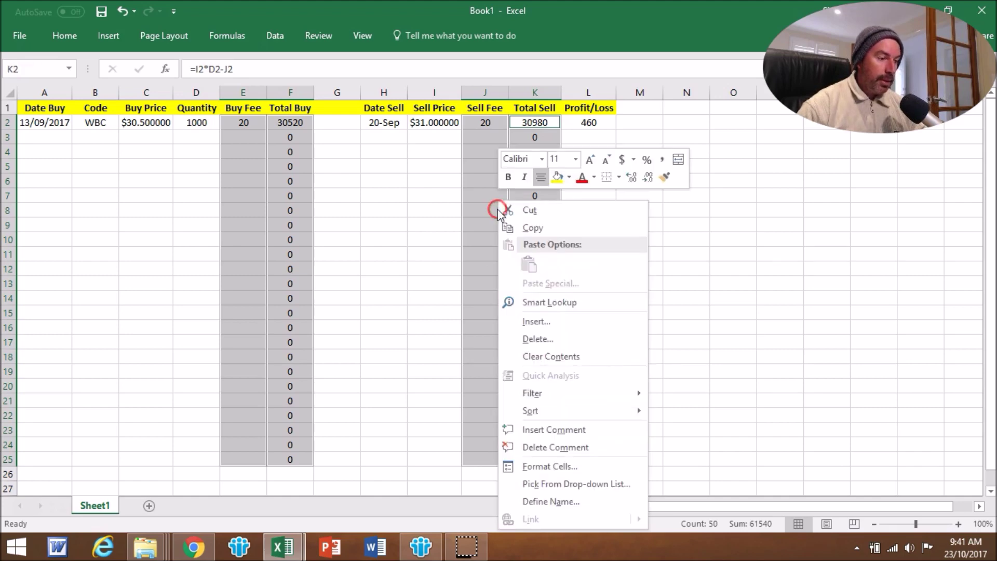
left_click(551, 469)
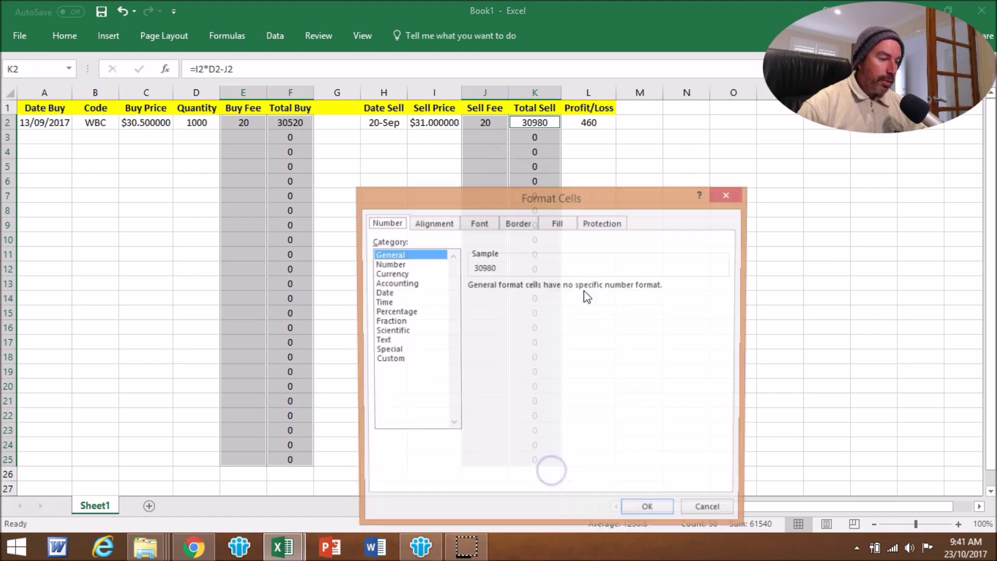
left_click(395, 275)
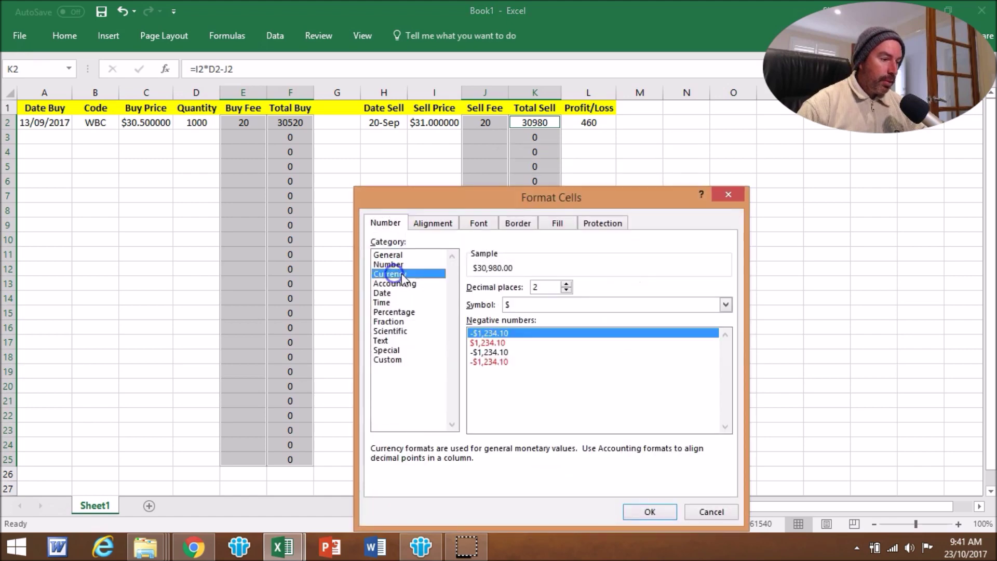
left_click(642, 510)
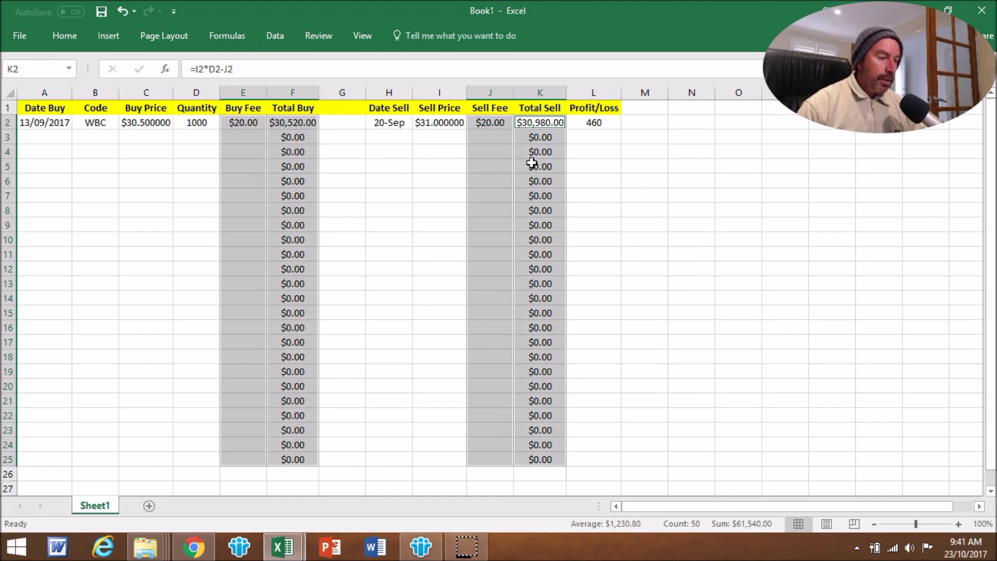
left_click(599, 123)
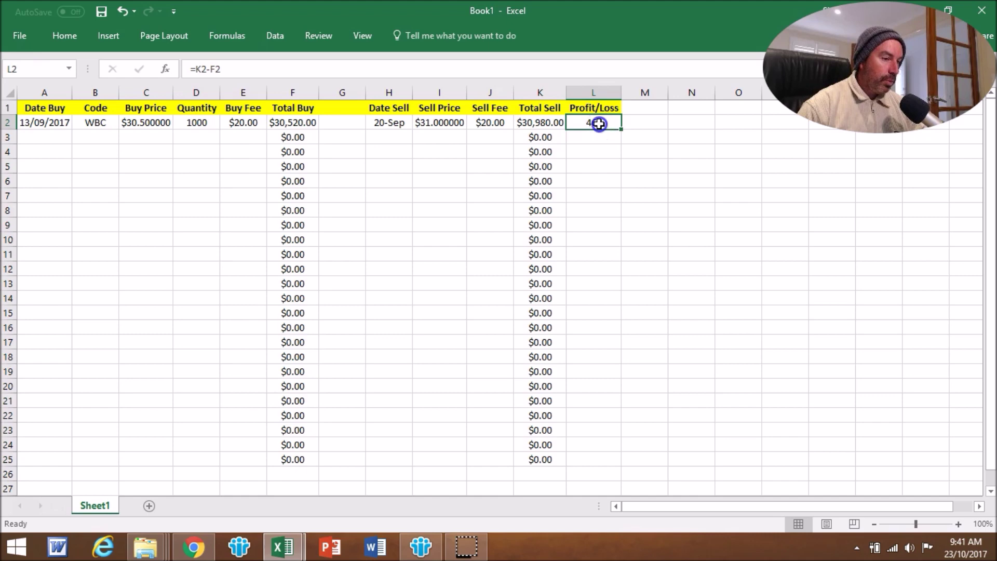
Fill the Profit/Loss formula from L2 down to L25
left_click_drag(598, 123, 586, 463)
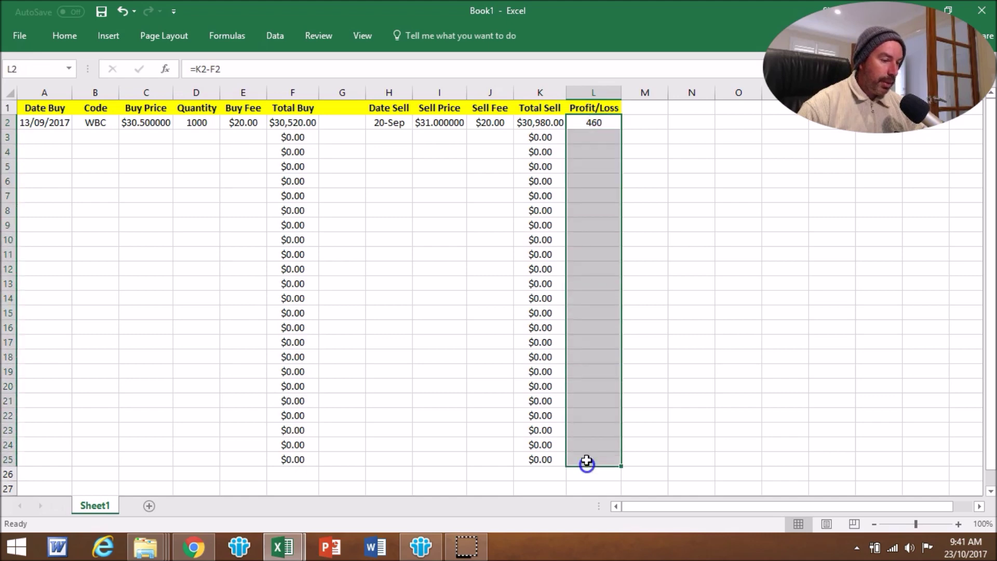
right_click(588, 156)
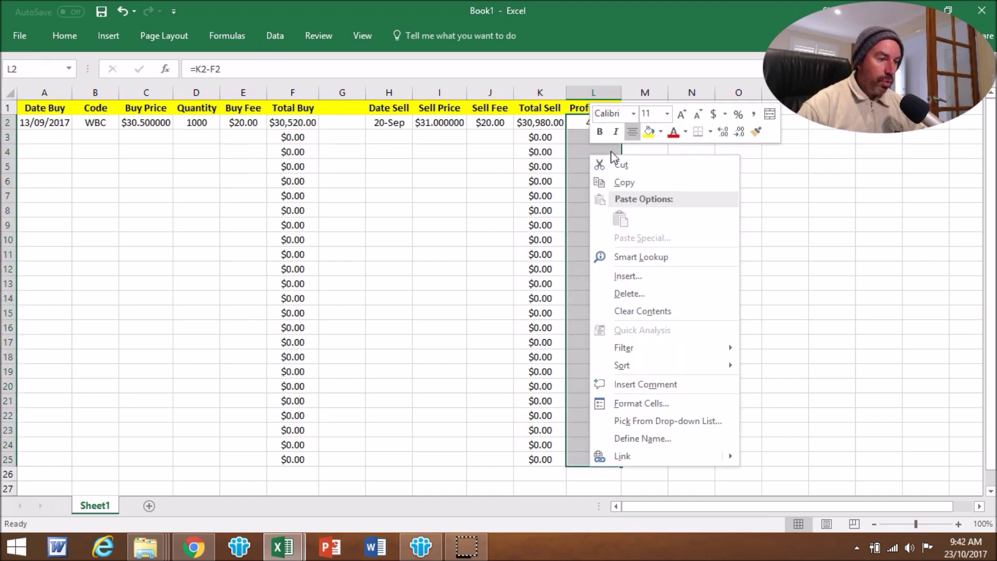
left_click(585, 124)
left_click(585, 124)
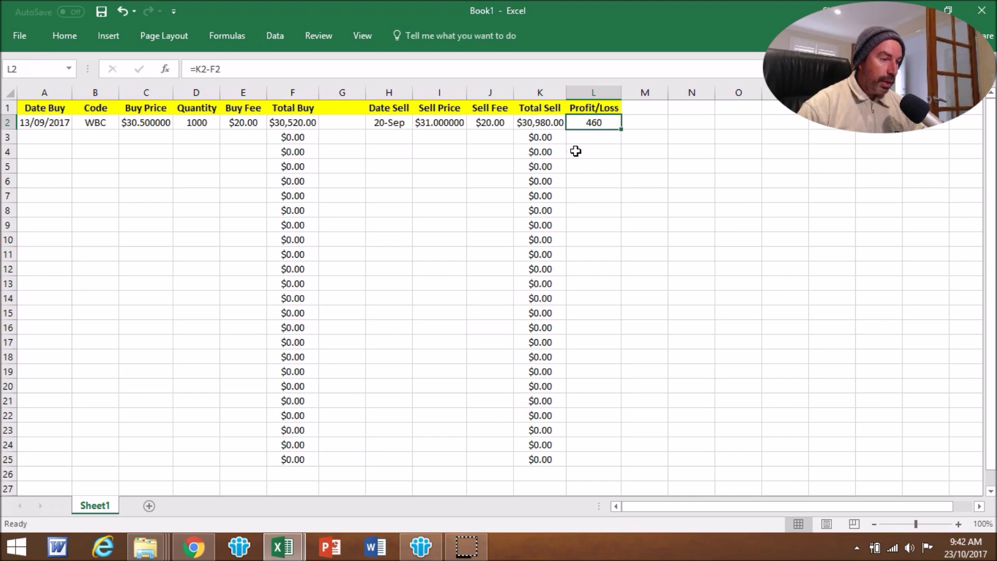
left_click(597, 124)
left_click_drag(622, 129, 594, 454)
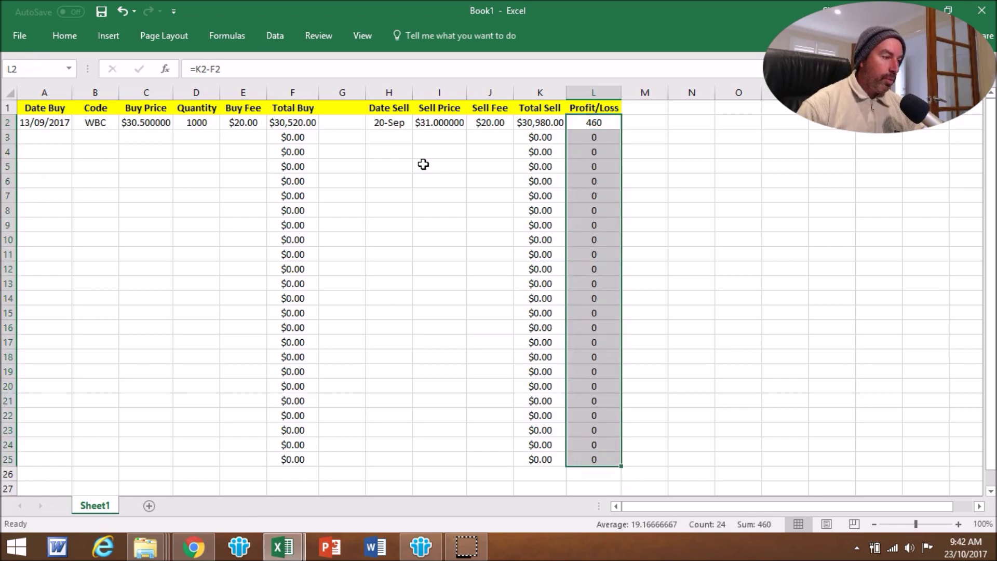
Format L2:L25 as Currency with two decimals, so L2 shows $460.00
left_click(594, 123)
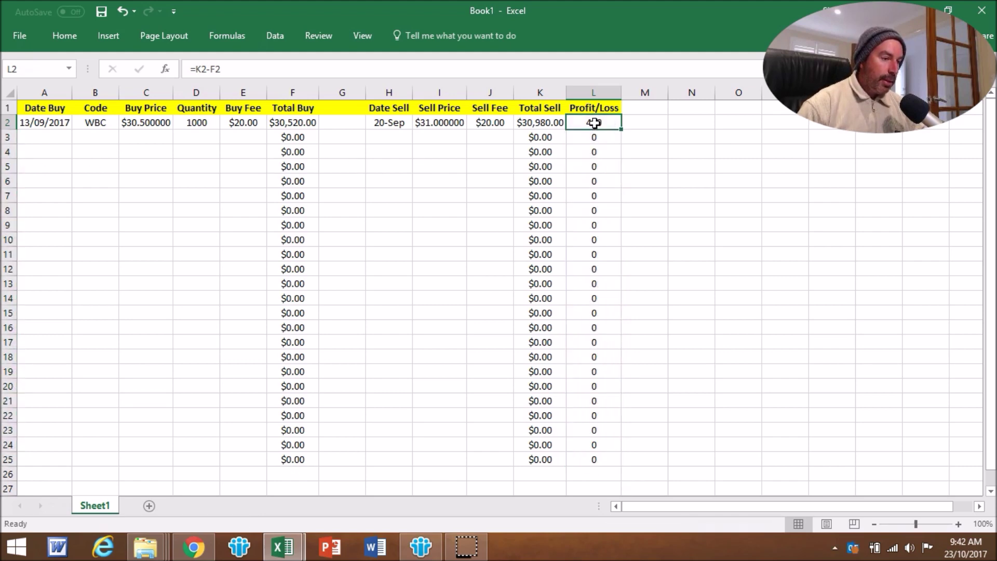
left_click_drag(594, 123, 596, 452)
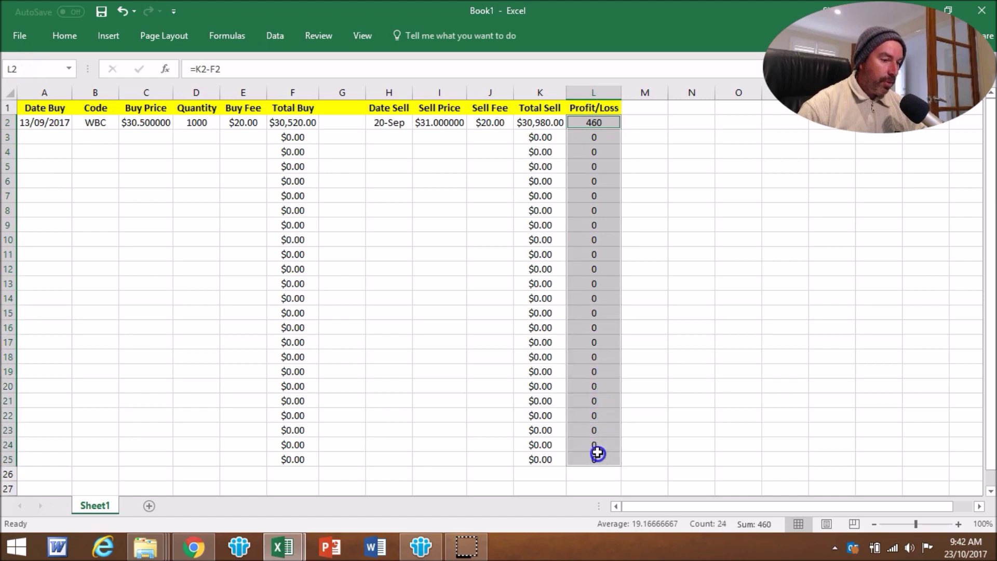
right_click(585, 245)
left_click(632, 464)
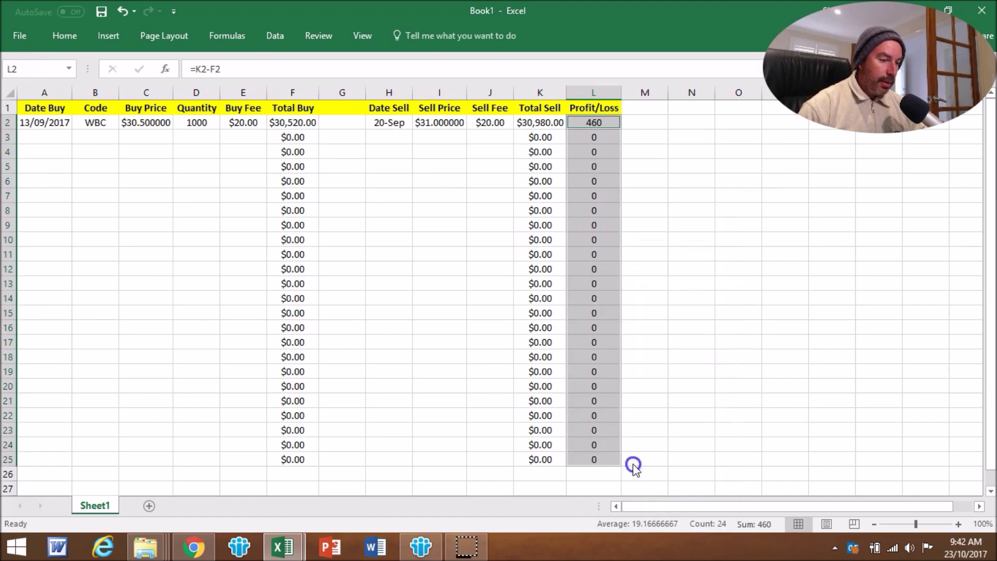
left_click(476, 274)
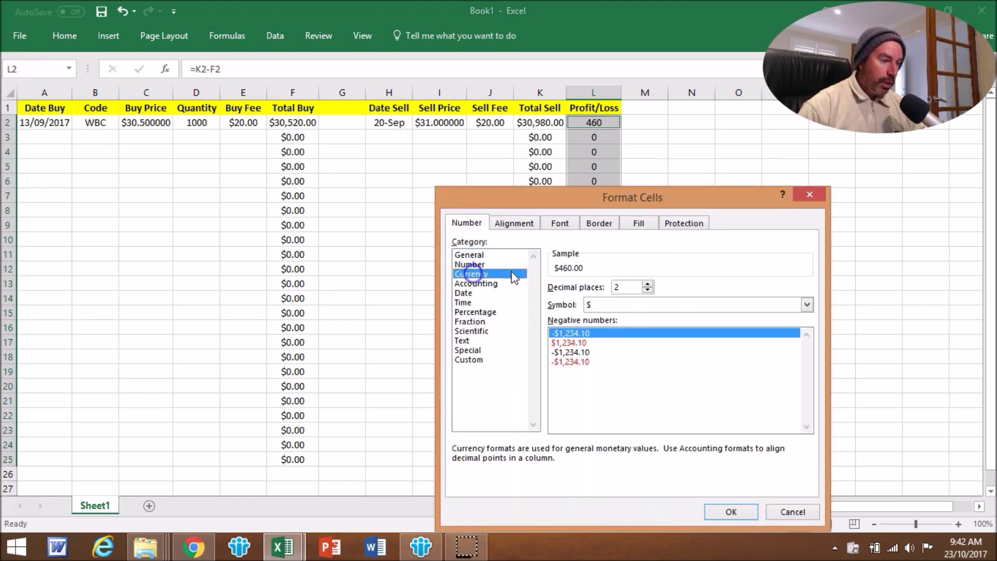
left_click(730, 511)
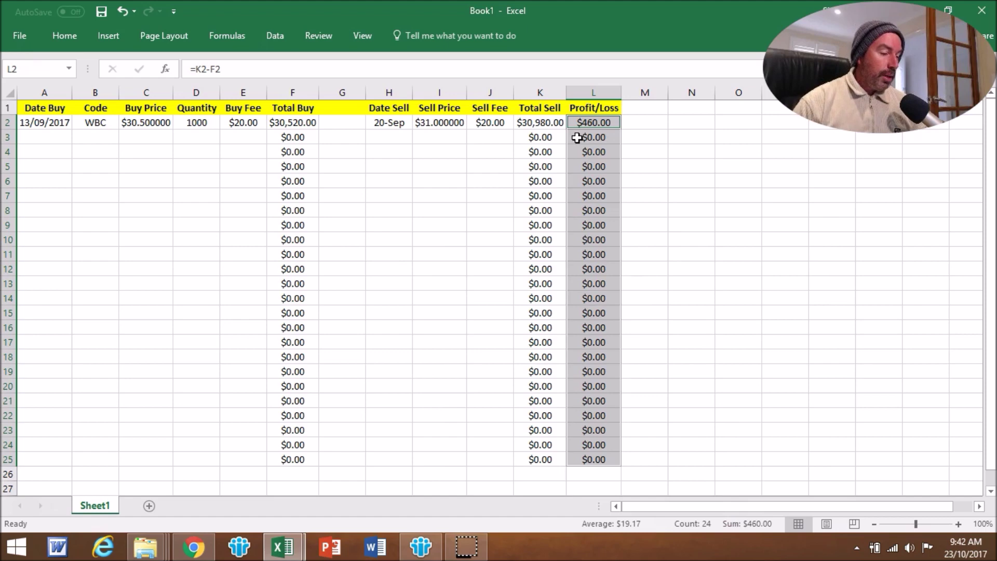
left_click(699, 110)
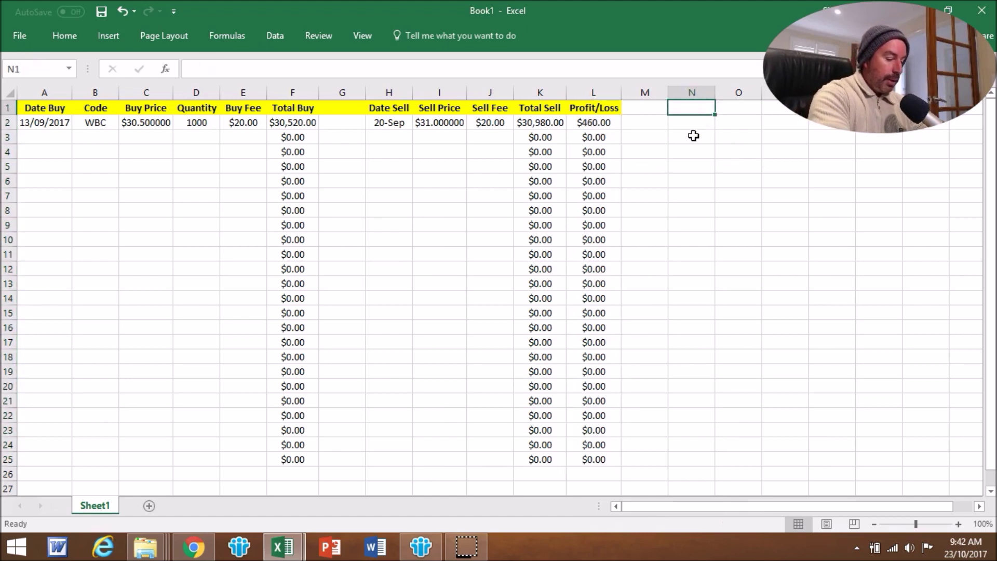
type("Ru")
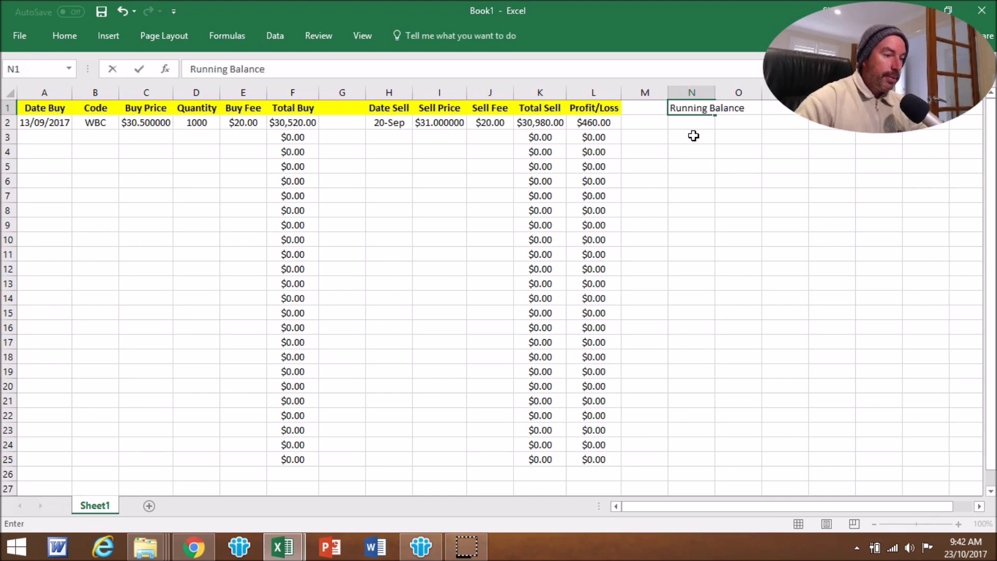
type("nning Balance")
left_click(694, 136)
left_click_drag(715, 92, 754, 92)
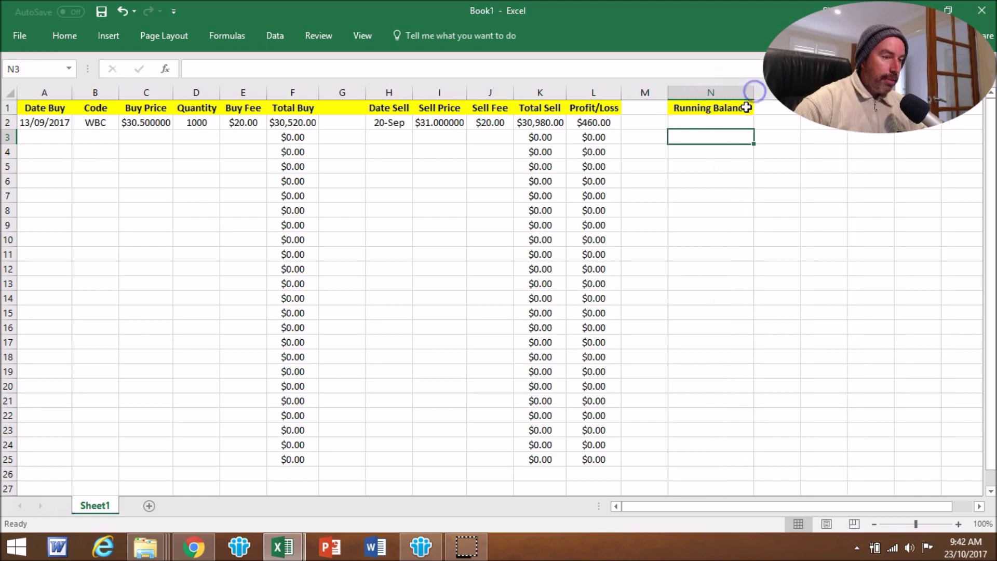
left_click(700, 124)
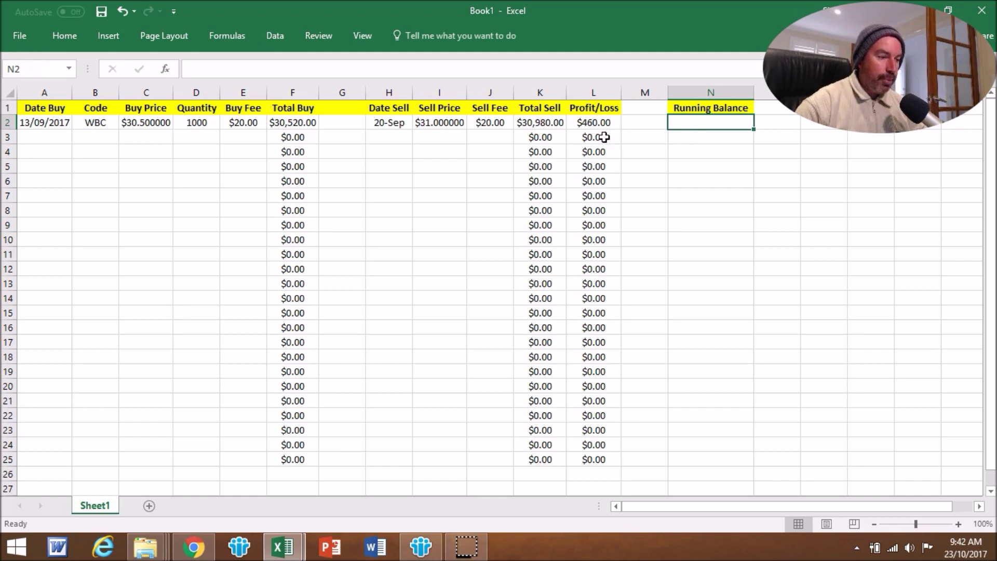
left_click(196, 69)
Enter =L2 in N2 so the running balance shows $460.00
type("=")
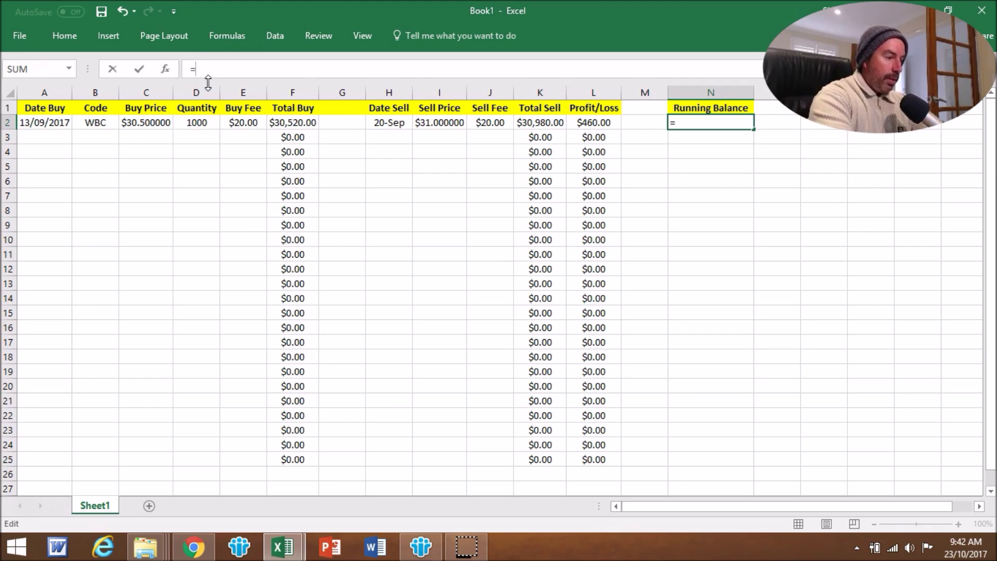
left_click(597, 124)
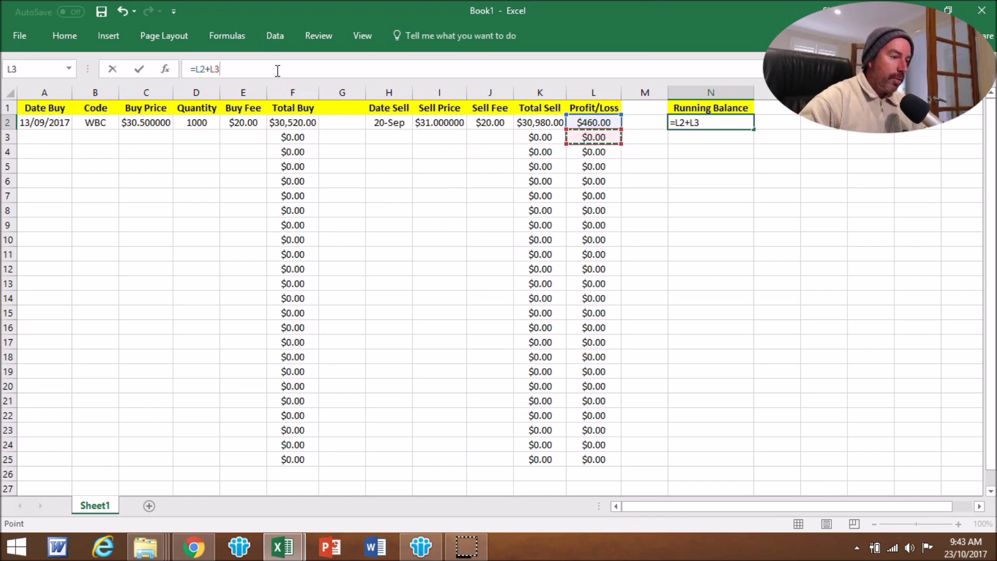
key("BackSpace")
key("BackSpace")
key("BackSpace")
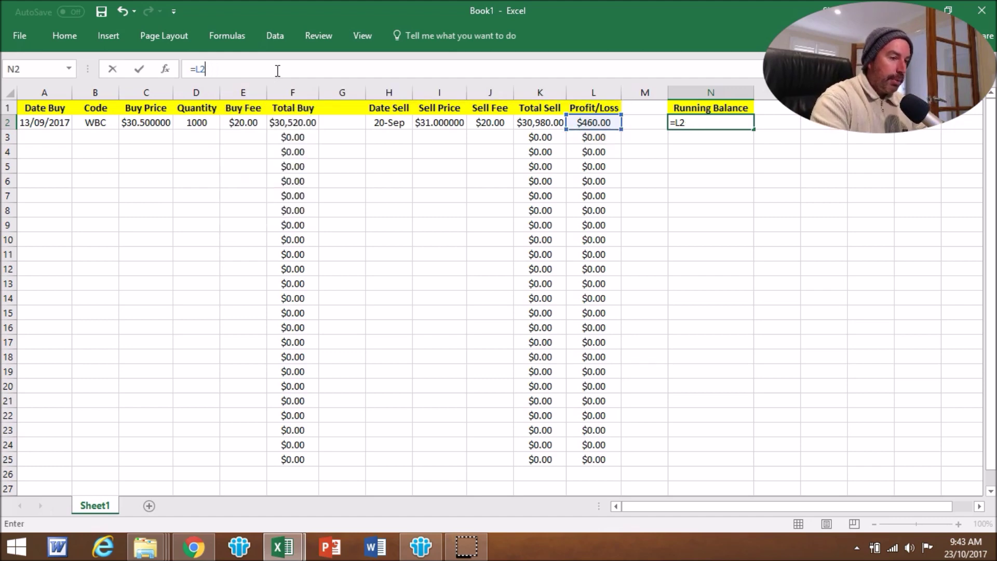
key("Return")
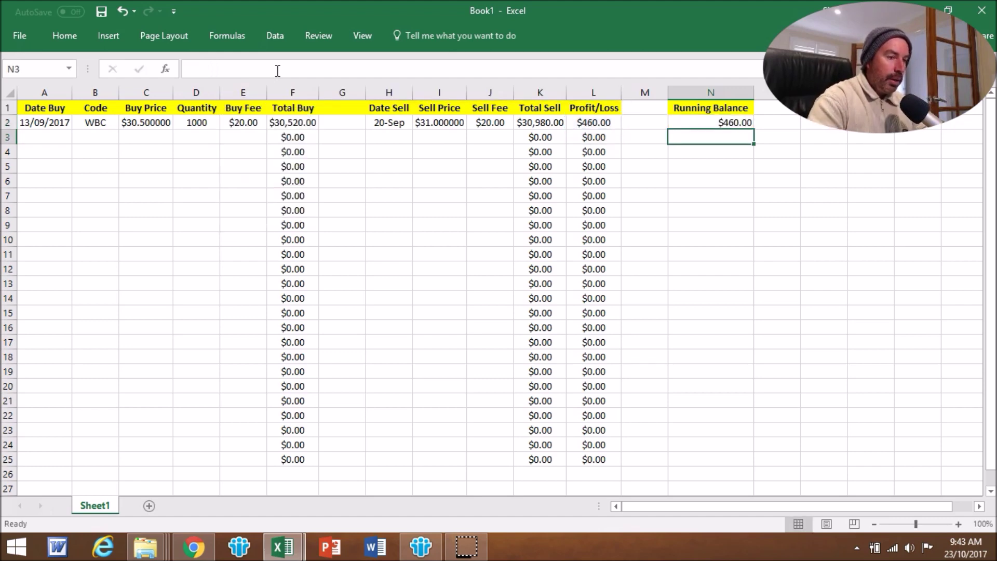
left_click(721, 122)
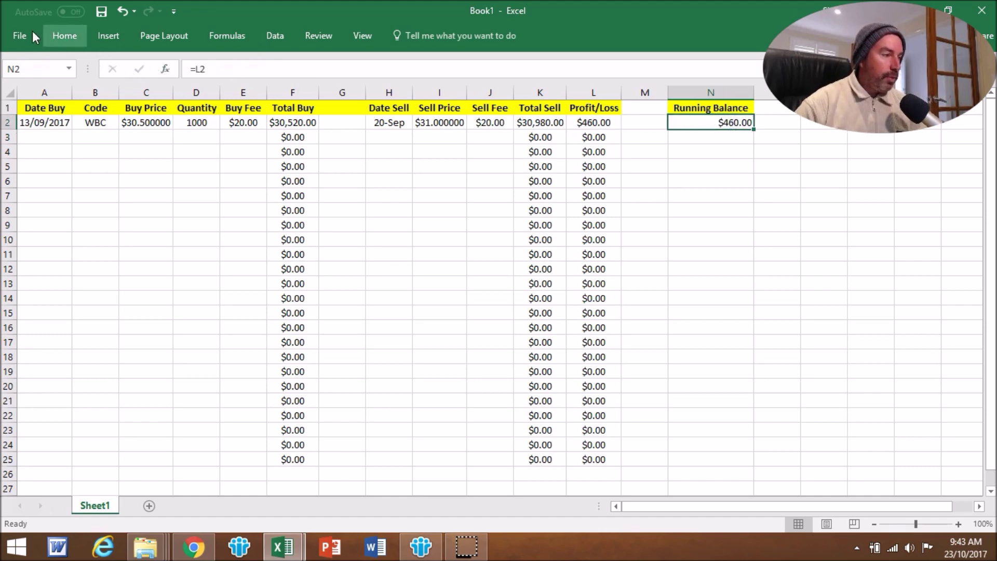
left_click(65, 36)
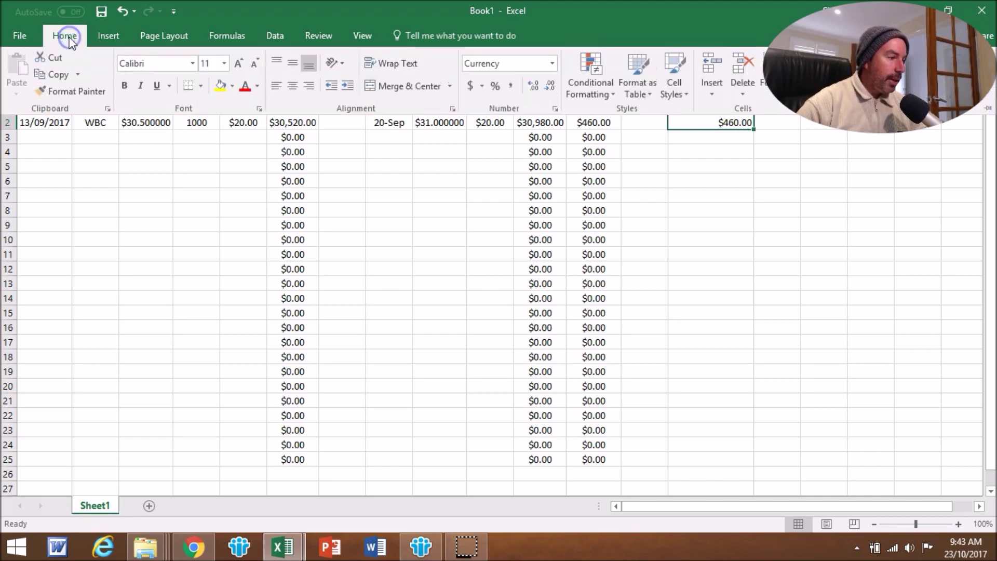
Add a Greater Than 0.001 rule to N2 with green fill and dark green text
left_click(591, 82)
mouse_move(621, 117)
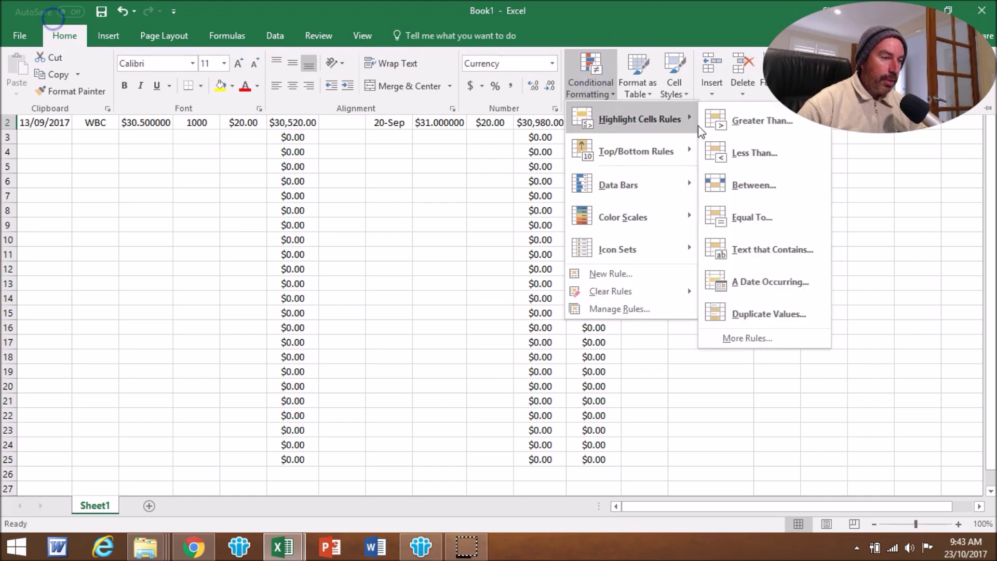
left_click(768, 117)
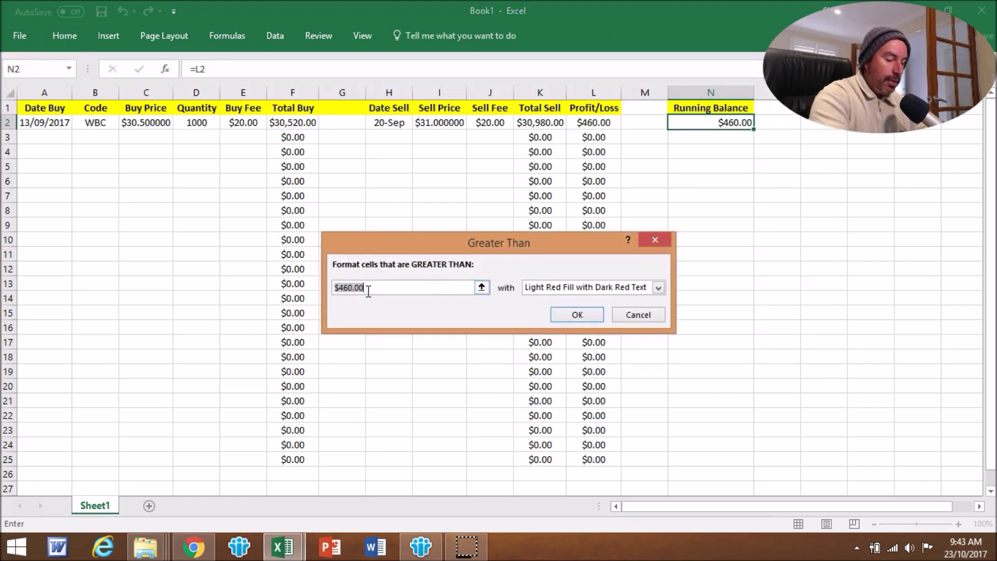
type(".001")
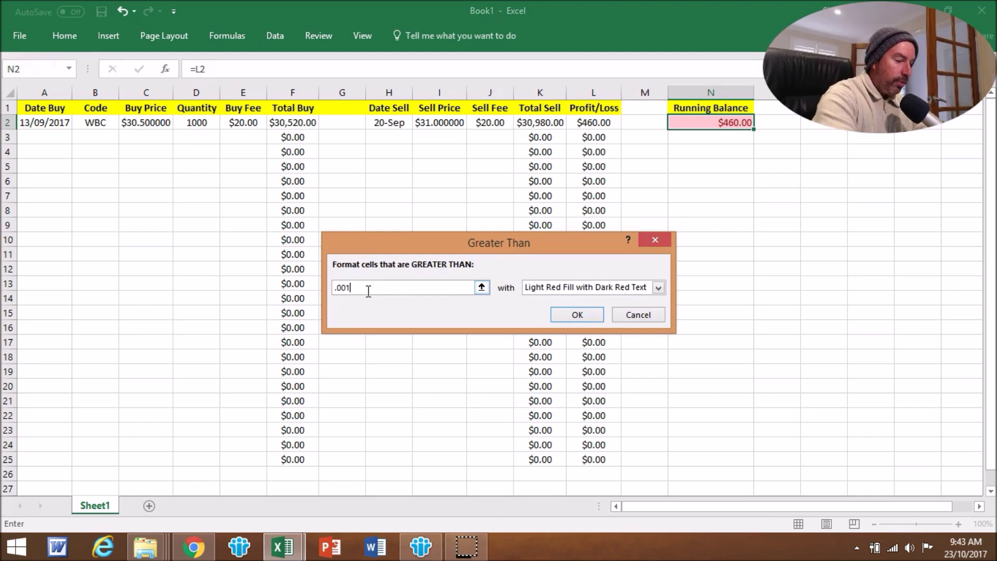
left_click(559, 291)
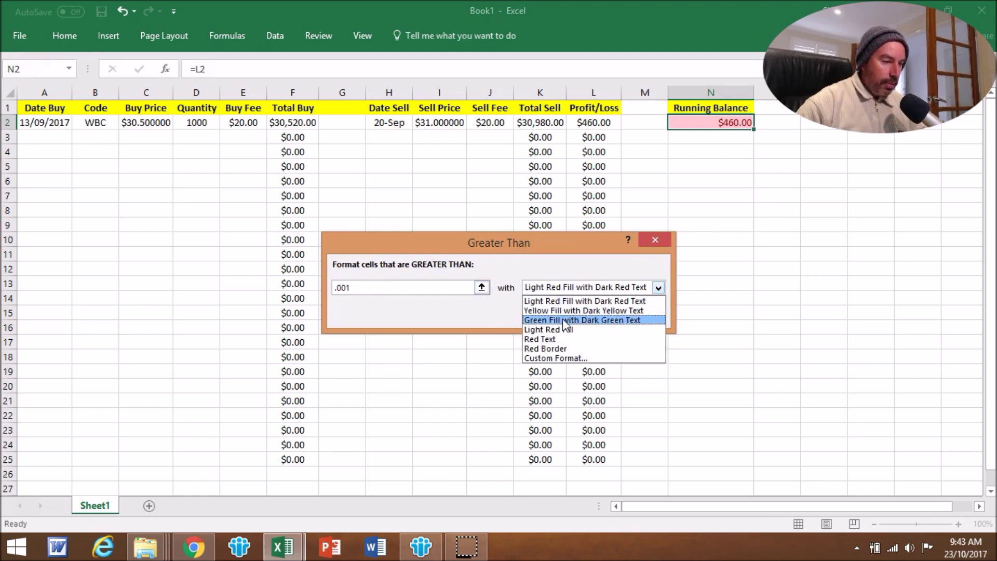
left_click(562, 319)
left_click(578, 314)
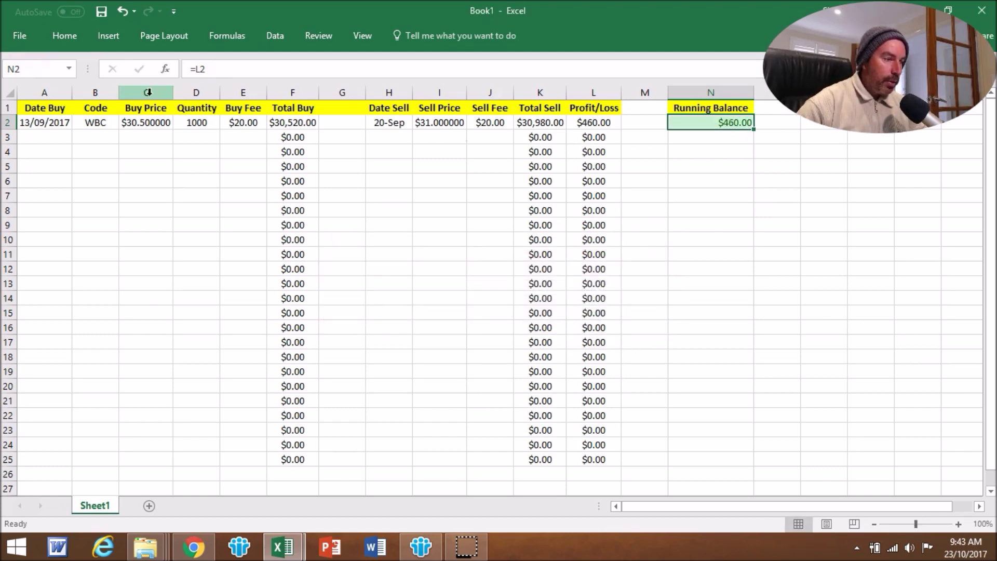
Add a Less Than 0.001 rule to N2 with light red fill
left_click(60, 36)
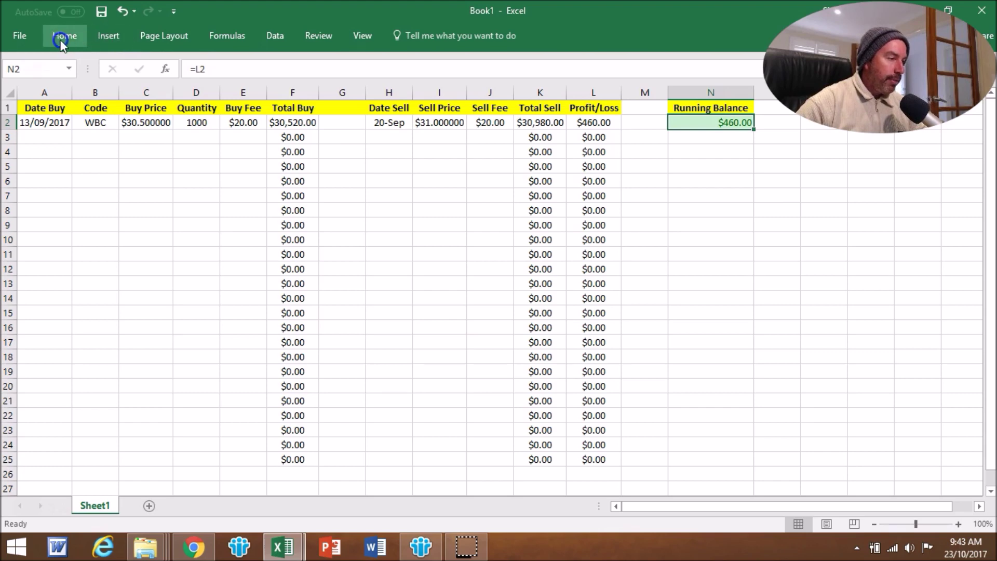
left_click(608, 93)
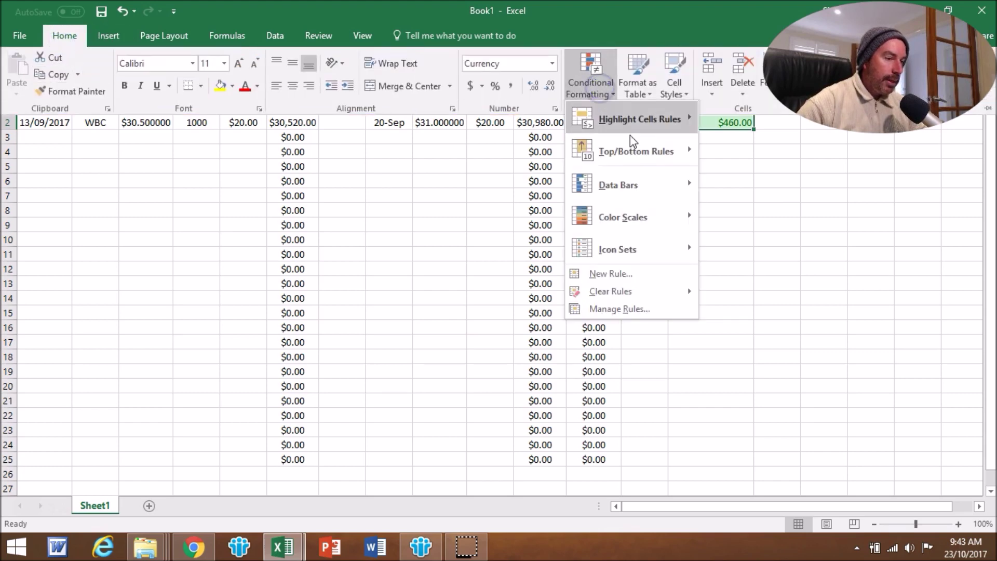
mouse_move(659, 116)
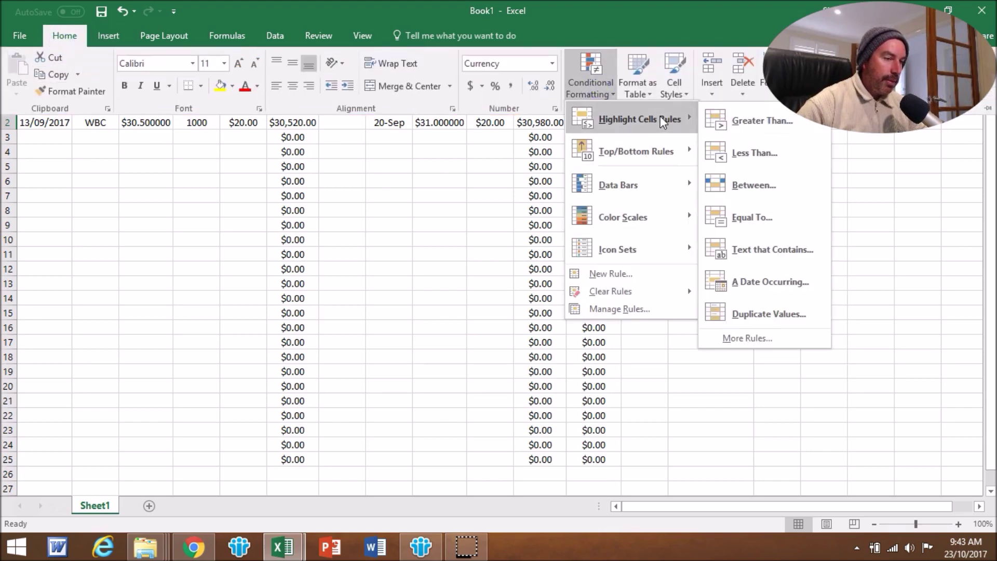
left_click(770, 151)
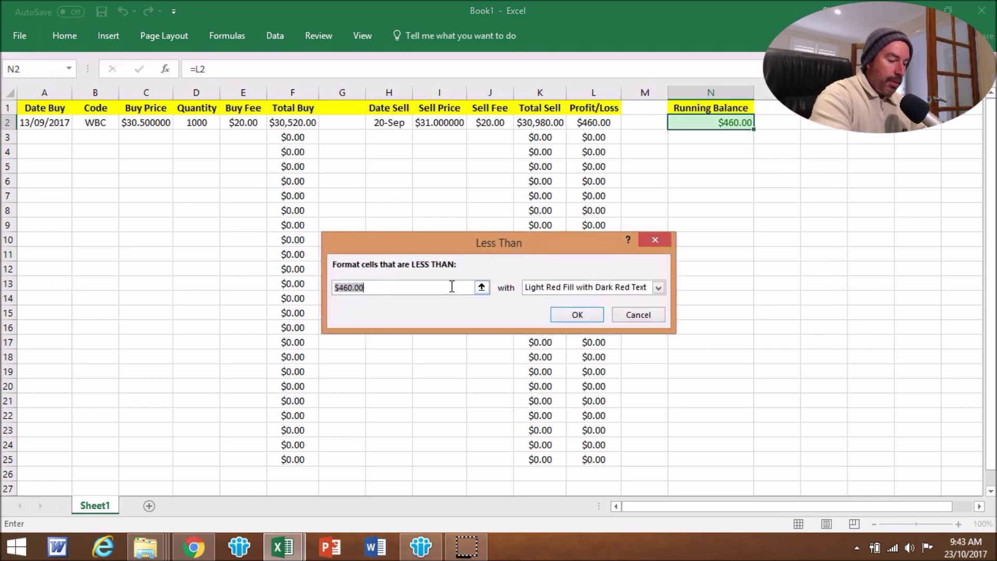
type(".001")
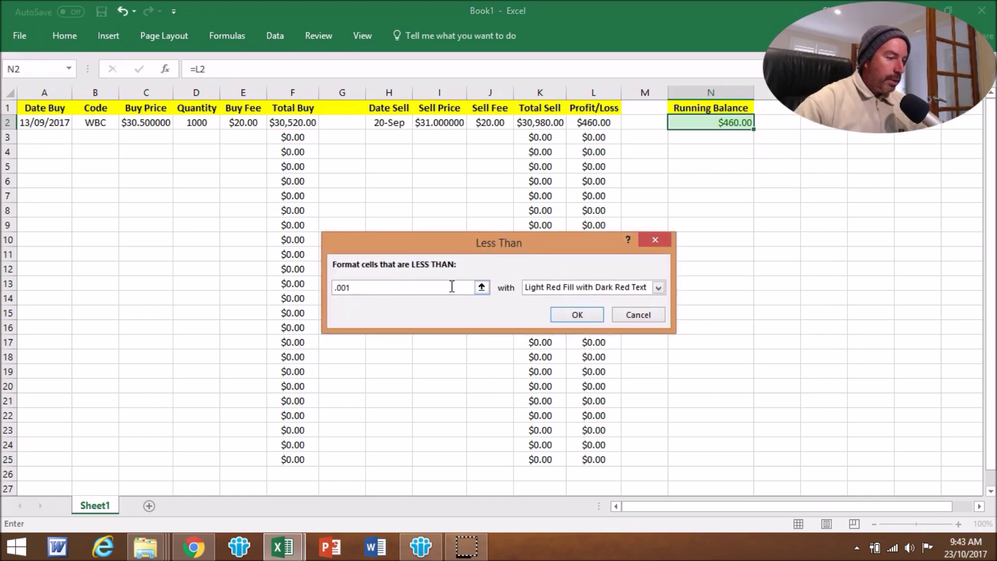
left_click(577, 315)
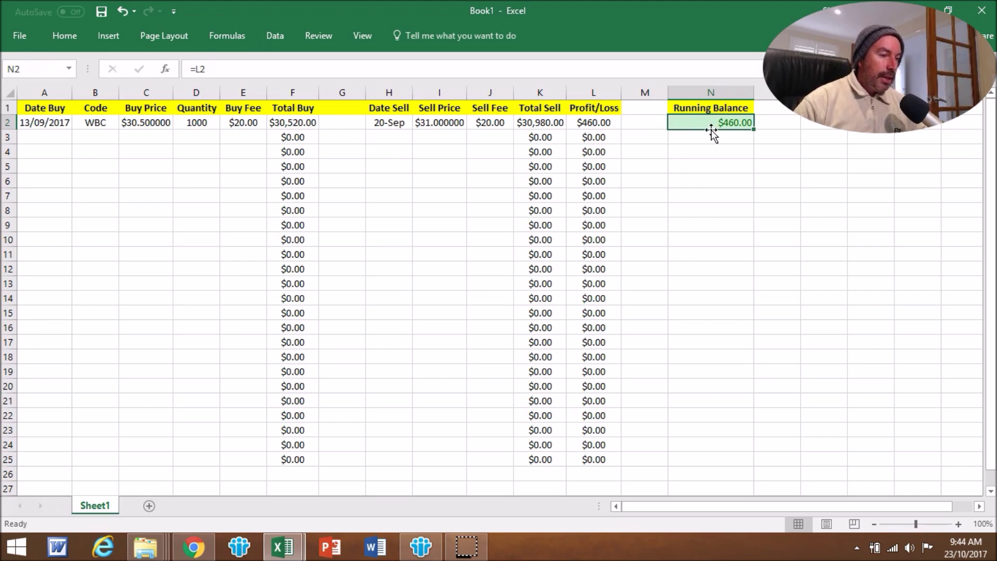
left_click(717, 125)
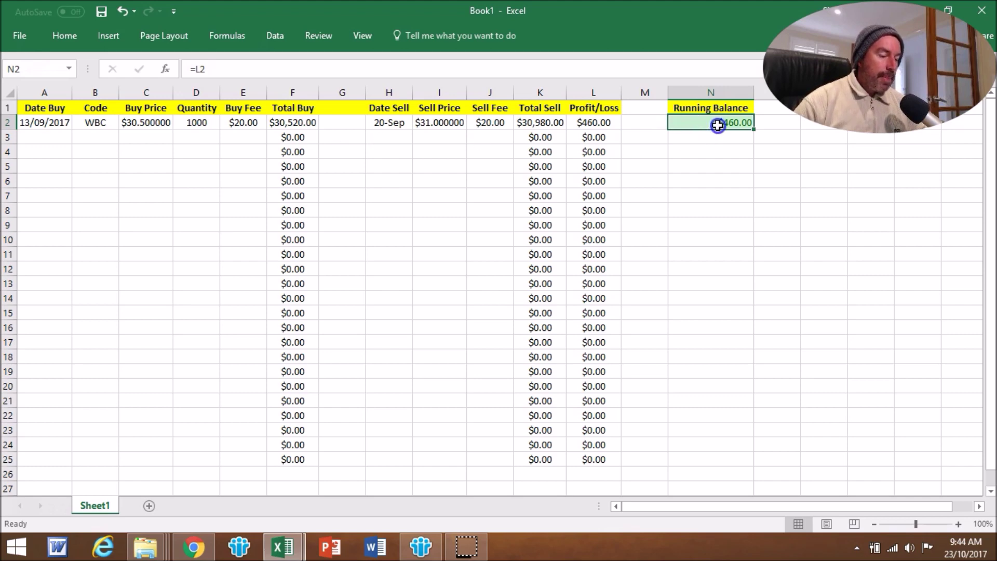
Enter the WTC trade in row 3 (30/05/2017, 6.9 × 2765, sold 23/8 at 7.85, $20 fees)
left_click(37, 139)
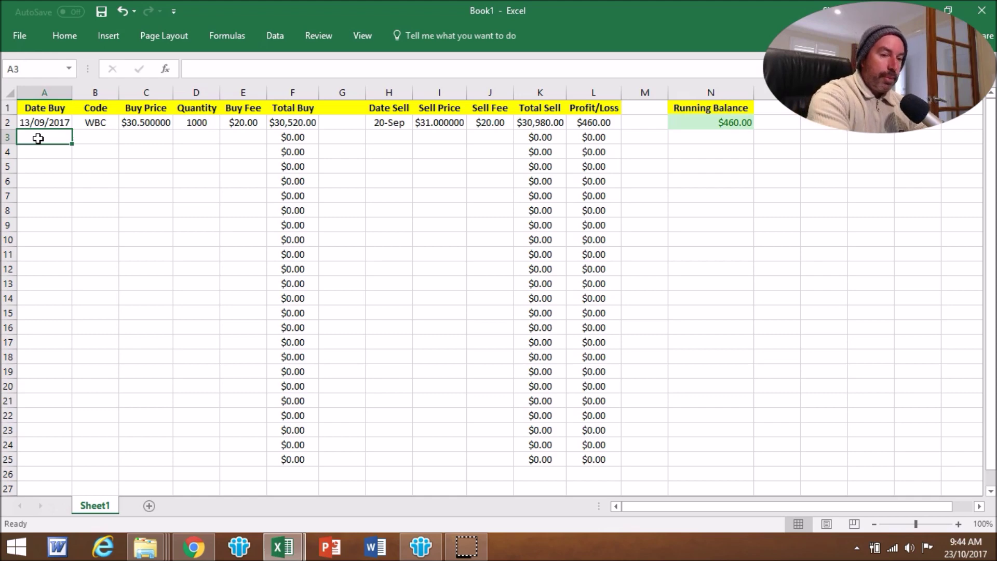
type("30/05/2017")
key("Tab")
type("WTC")
key("Tab")
type("6.9")
key("Tab")
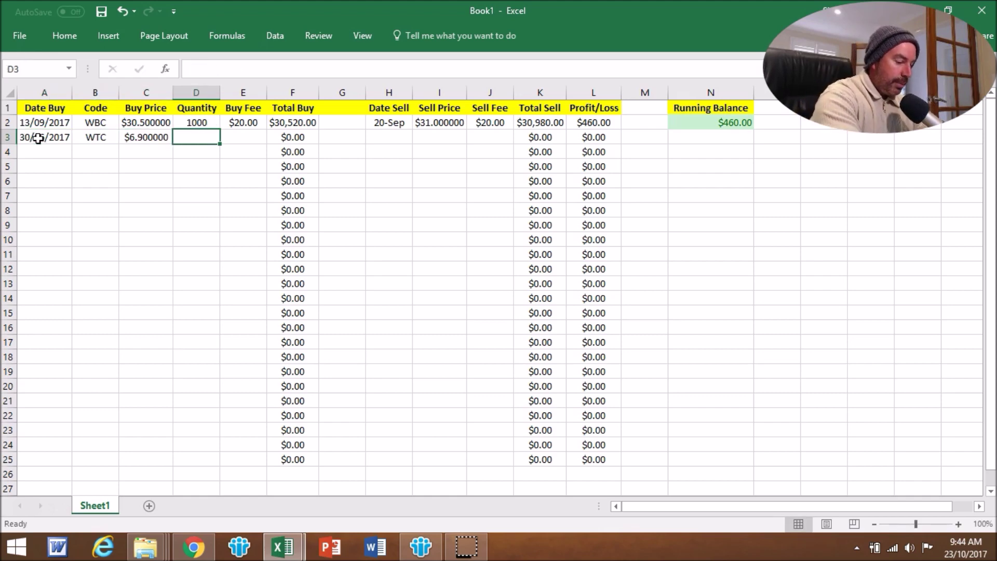
type("2765\t20")
key("Tab")
key("Tab")
key("Tab")
type("23/8")
key("Tab")
type("7.85")
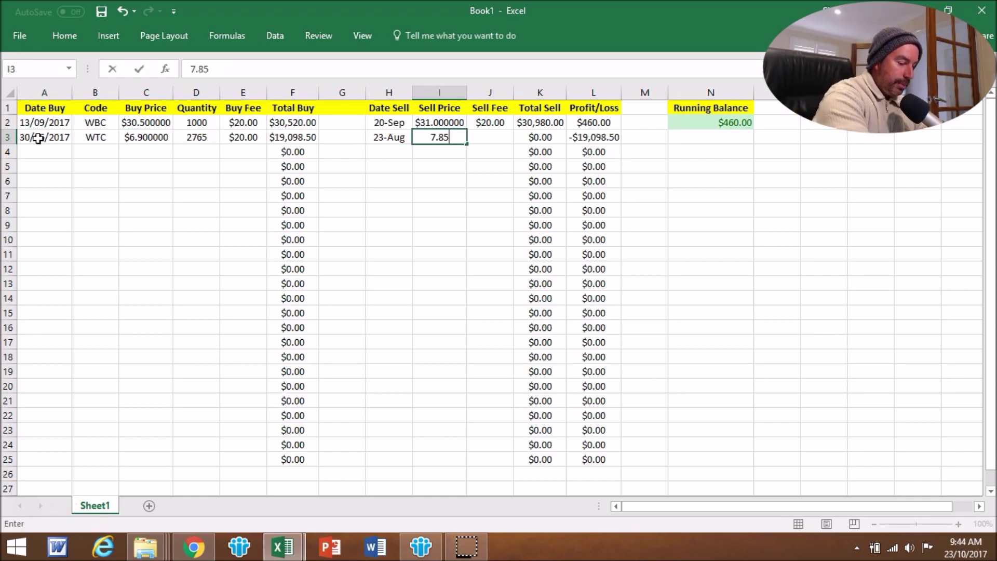
Enter the RFG trade in row 4 (26/09/17, 4.33 × 8000, sold 30/10/17 at 4.78, $20 fees)
key("Tab")
type("20")
Extend the N2 running balance formula to =L2+L3
left_click(711, 123)
left_click(232, 69)
type("+")
left_click(593, 137)
key("Return")
left_click(44, 151)
type("26/09/17")
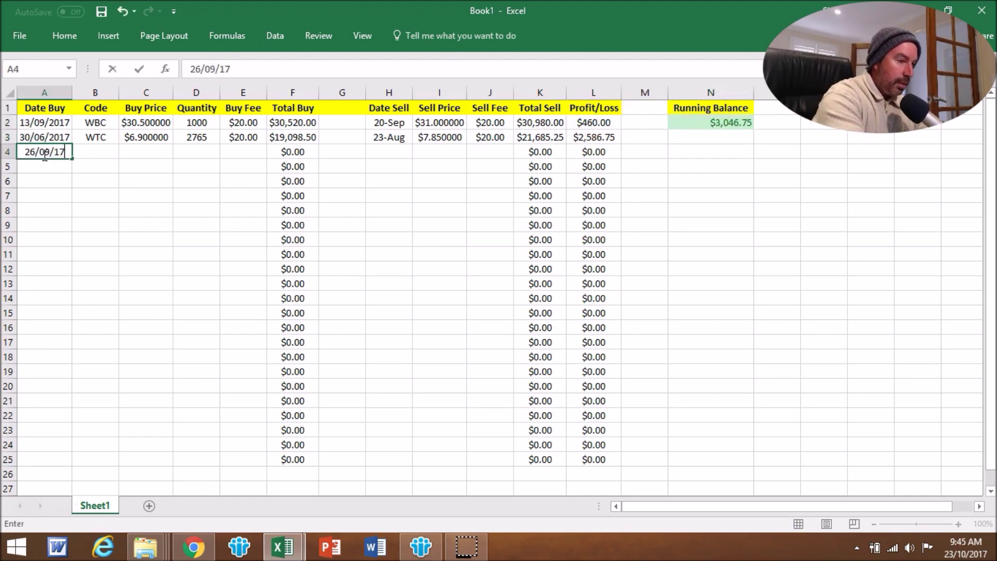
key("Tab")
type("RFG")
key("Tab")
type("4.330000\t8000")
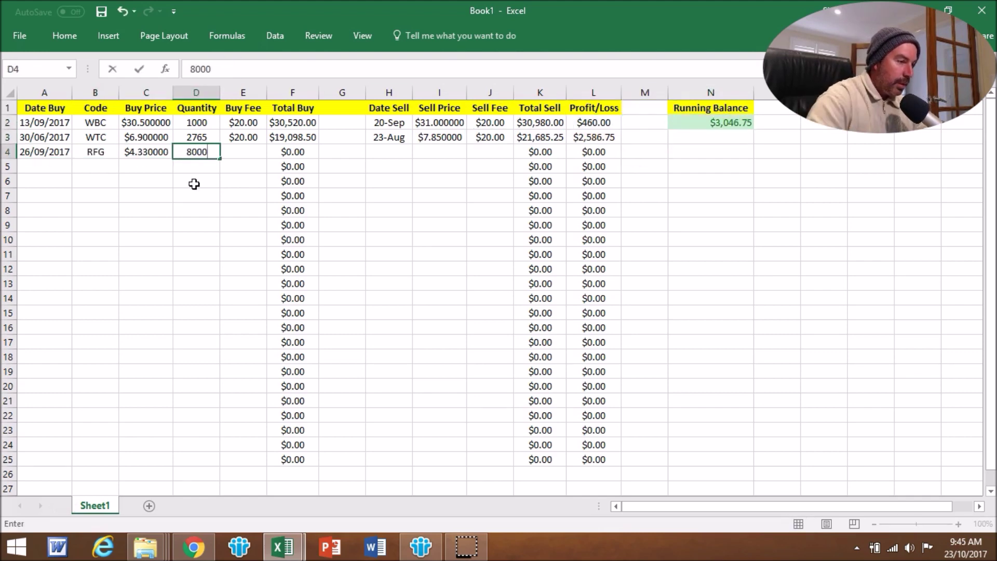
type("\t$20")
key("Tab")
key("Tab")
key("Tab")
type("30/10/17")
key("Tab")
type("4.78")
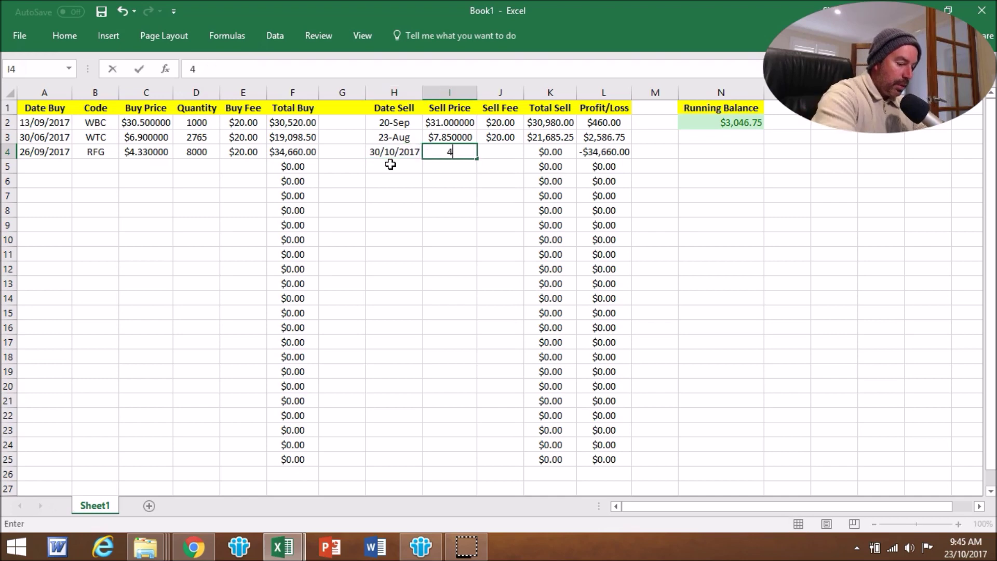
key("Tab")
type("20")
left_click(652, 170)
Update N2 to =L2+L3+L4, giving a $6,606.75 running balance
left_click(721, 122)
left_click(270, 70)
type("+")
left_click(604, 152)
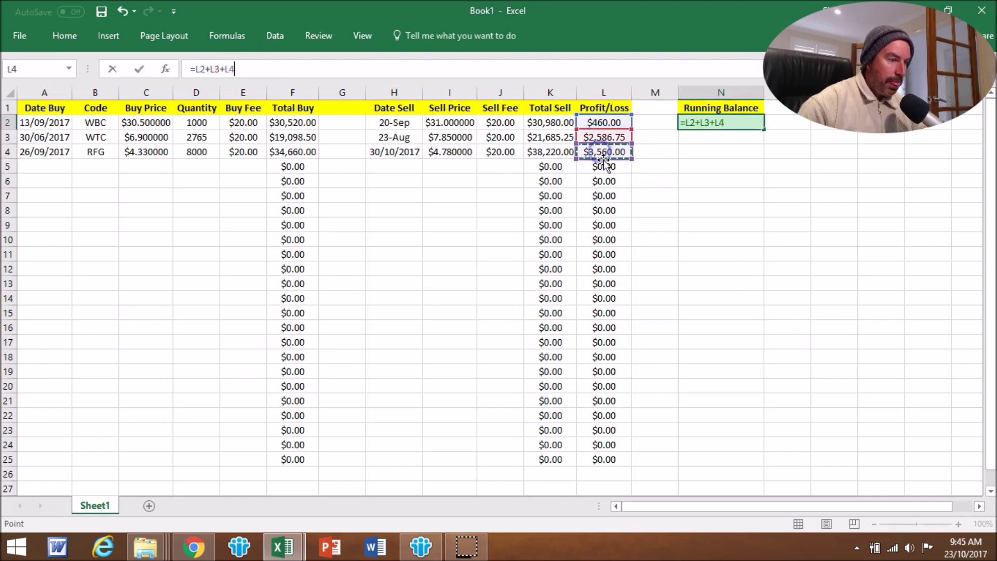
key("Return")
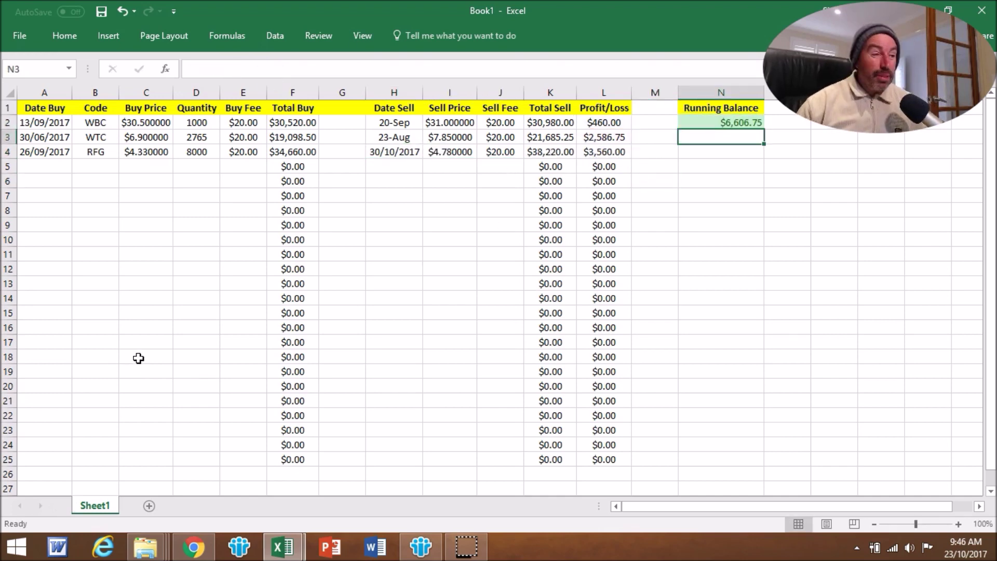